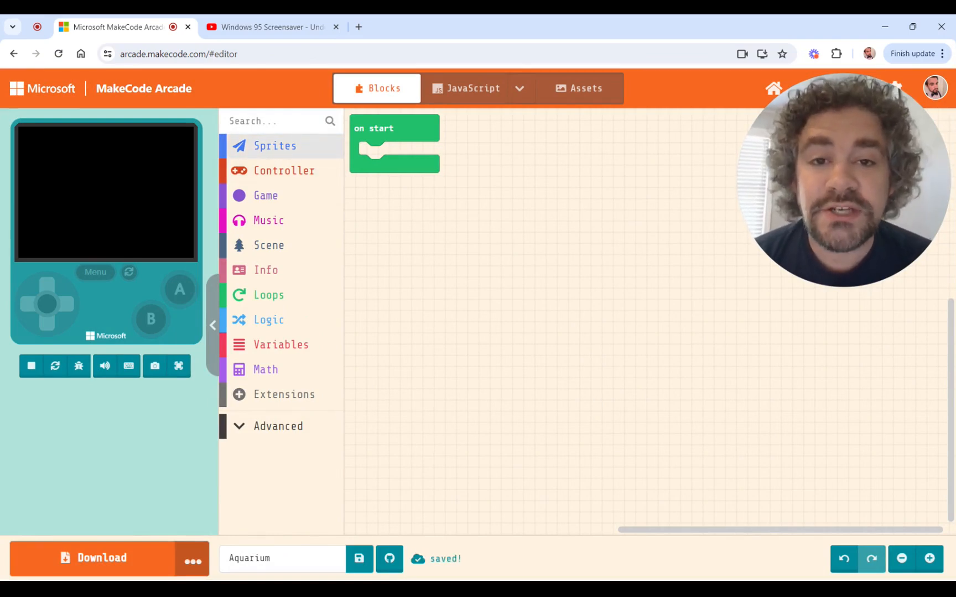
- Add a set background image block to on start and assign the underwater coral reef scene from the image gallery
click(260, 245)
drag(405, 297, 426, 174)
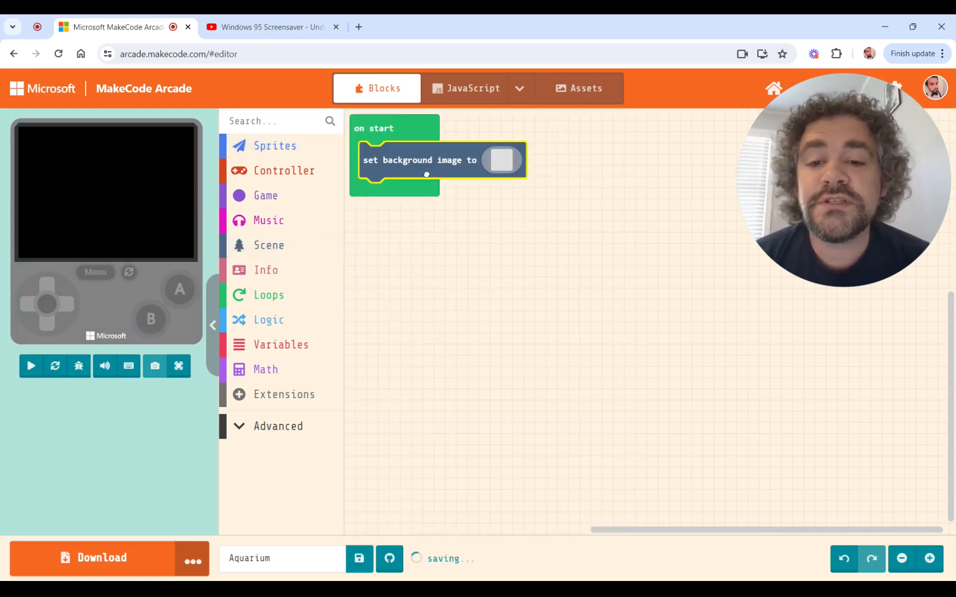
click(502, 162)
click(462, 99)
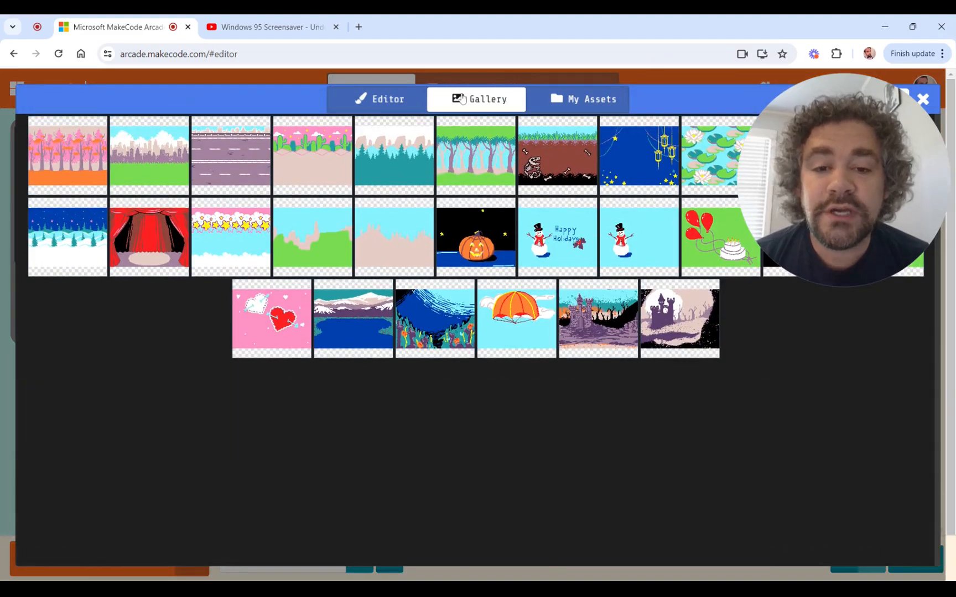
click(441, 325)
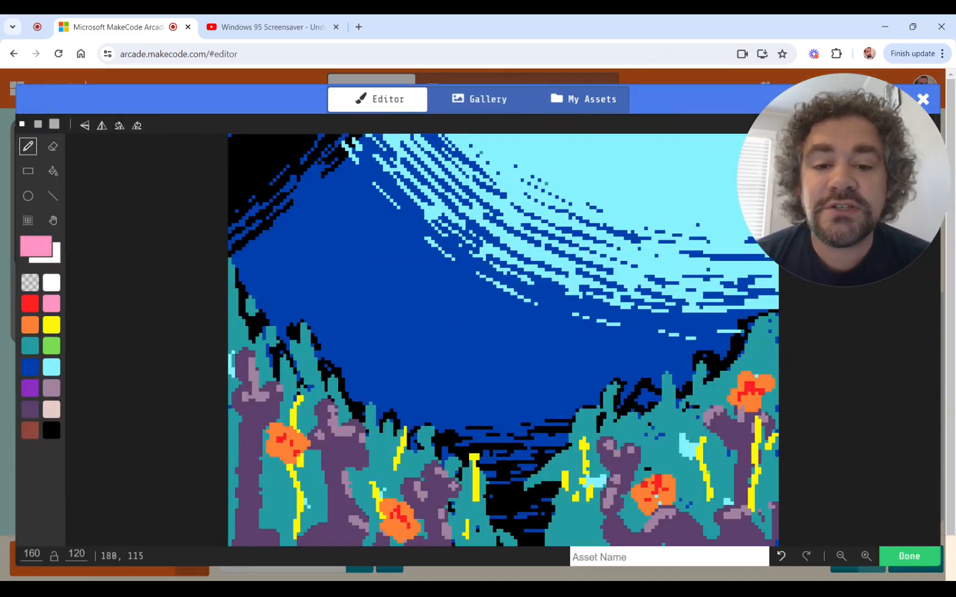
click(901, 556)
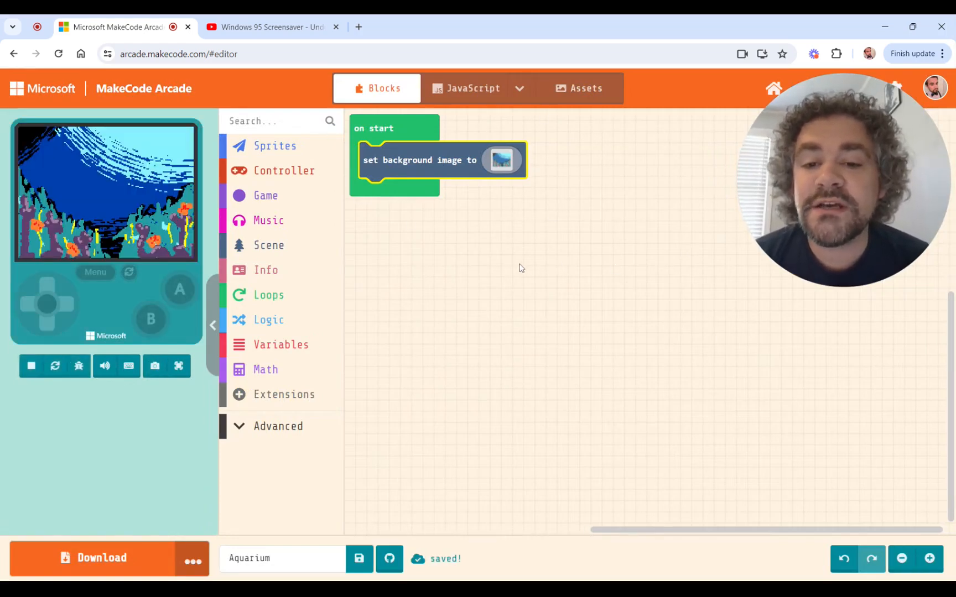
- Add a block setting mySprite to a sprite of kind Player below the background image block in on start
click(273, 145)
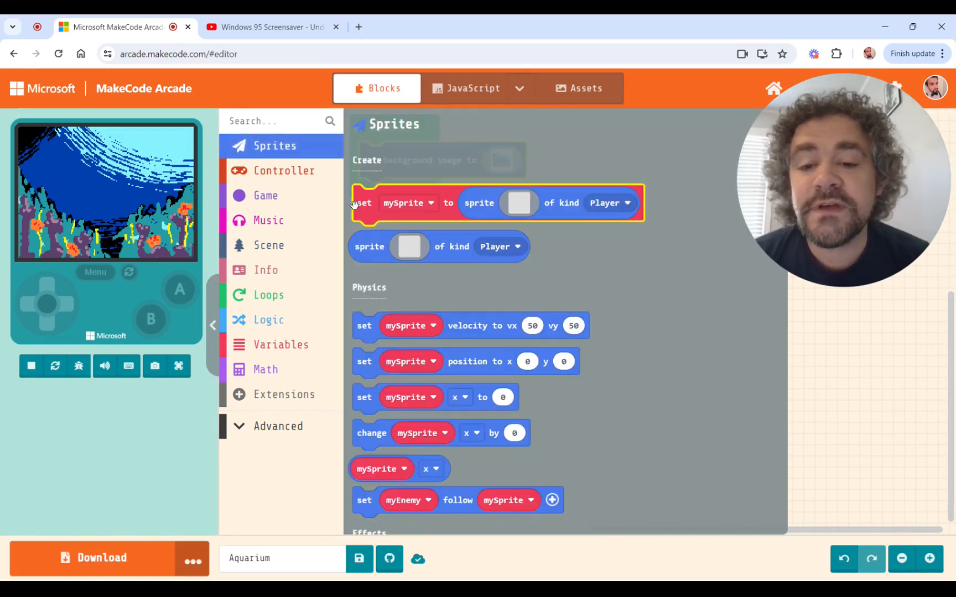
mouse_move(576, 204)
mouse_down()
mouse_move(647, 242)
mouse_move(583, 198)
mouse_up()
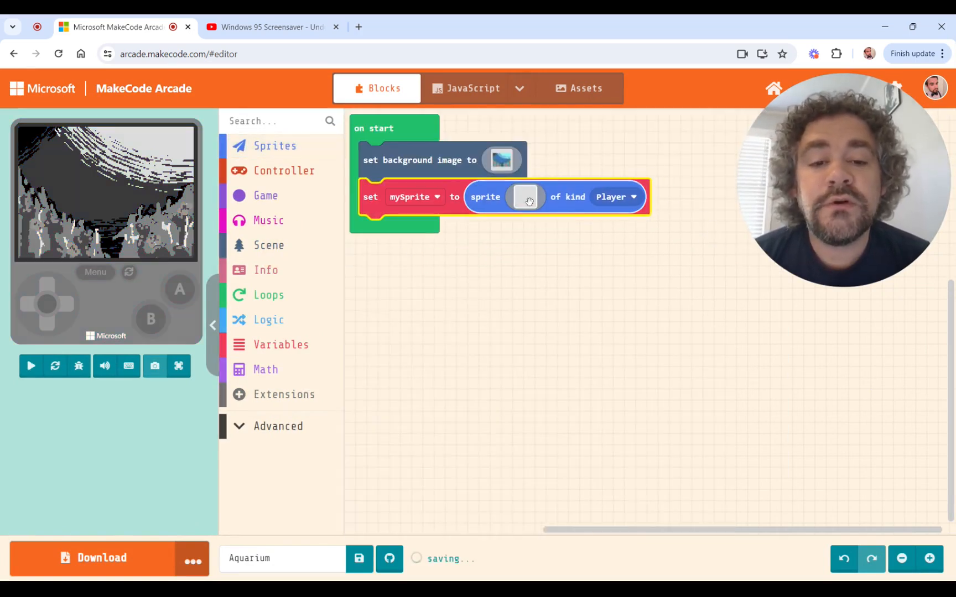
click(525, 197)
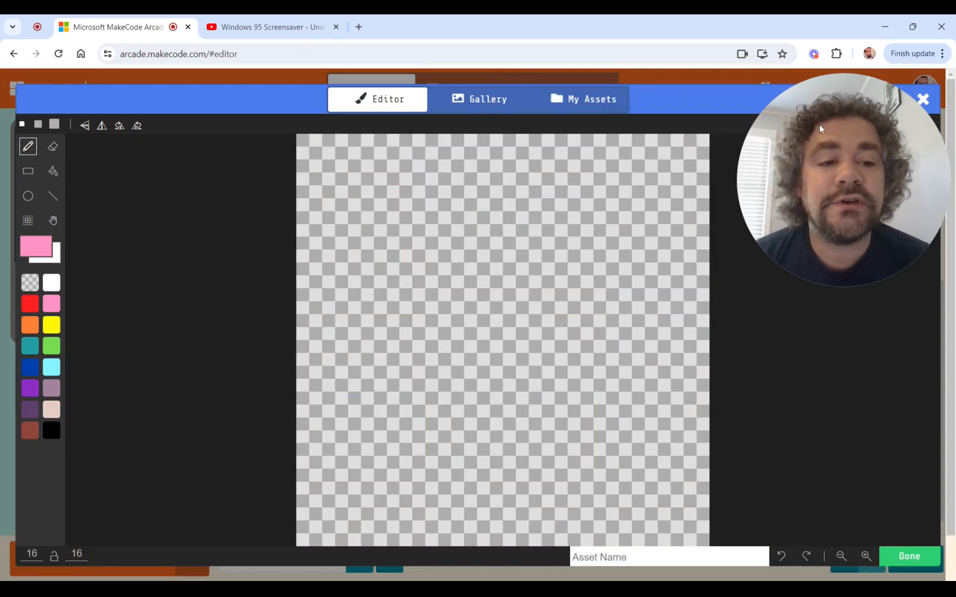
drag(821, 124, 833, 187)
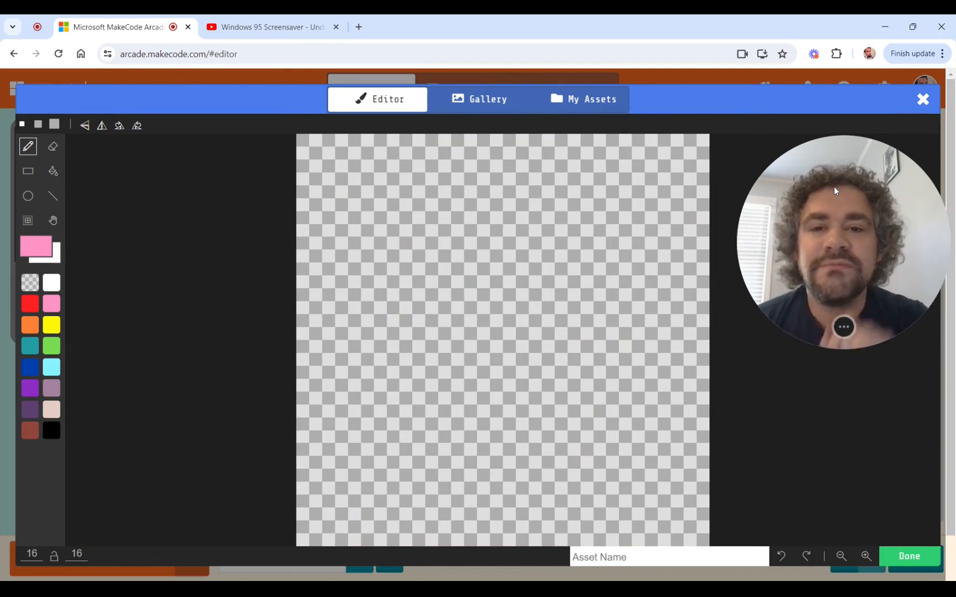
click(923, 100)
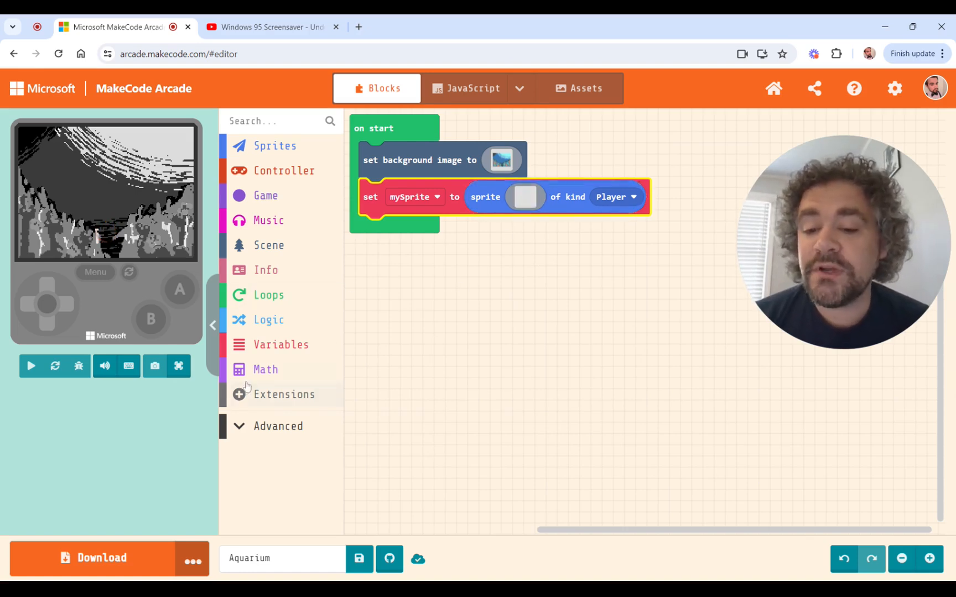
- Add the frame-based animate mySprite block to on start, placed directly below the block that creates mySprite
click(245, 436)
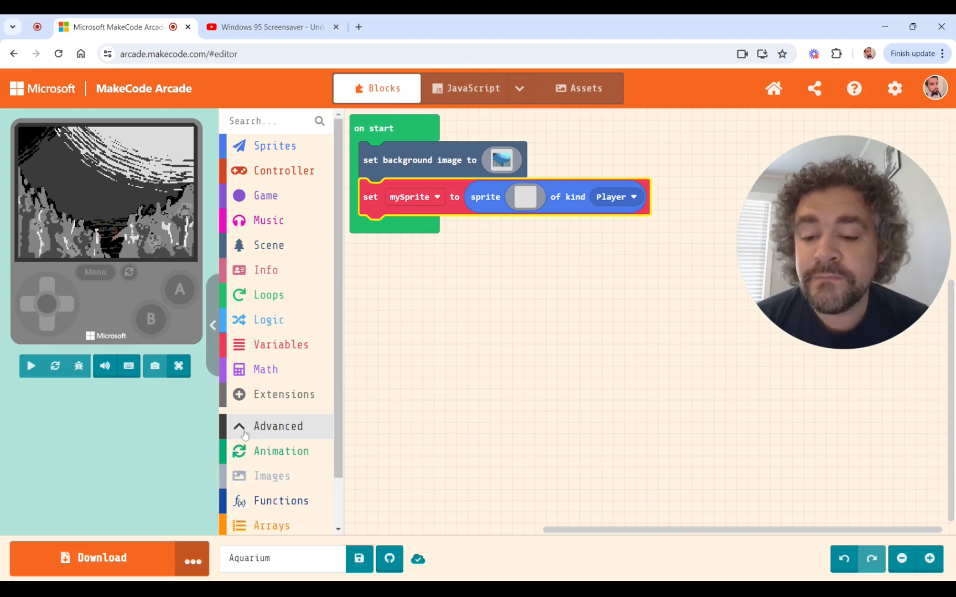
click(271, 458)
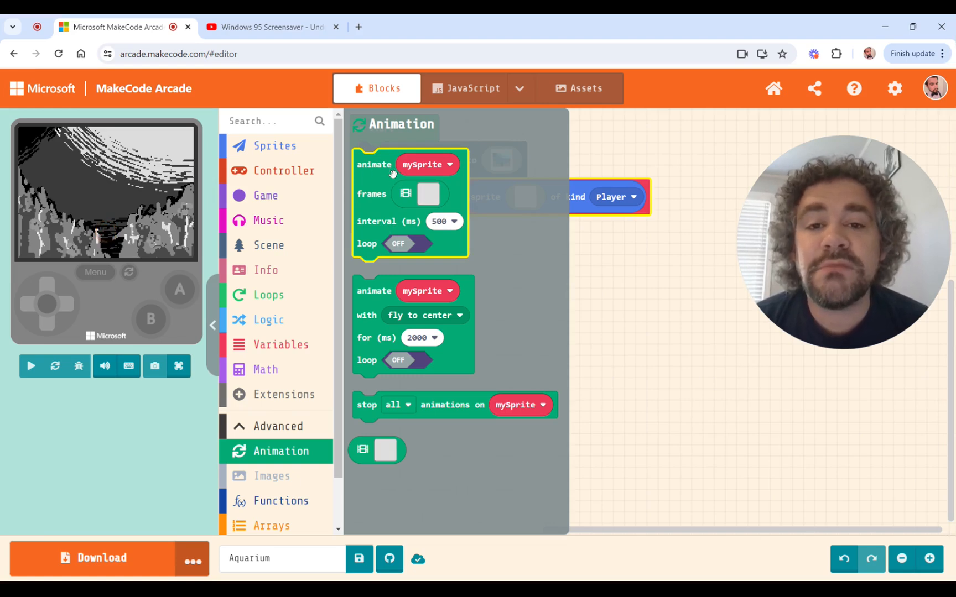
drag(376, 169, 380, 194)
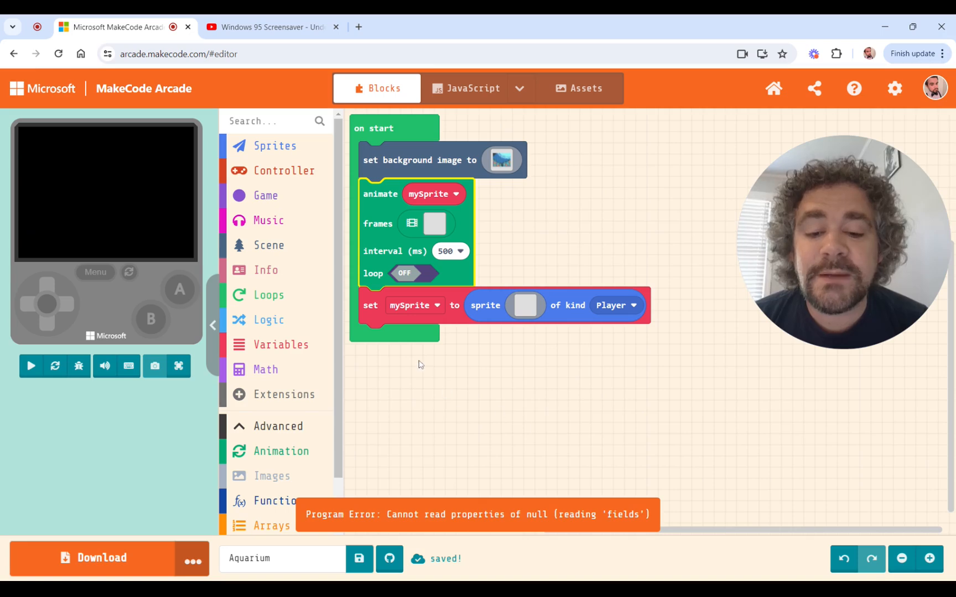
drag(377, 321, 376, 212)
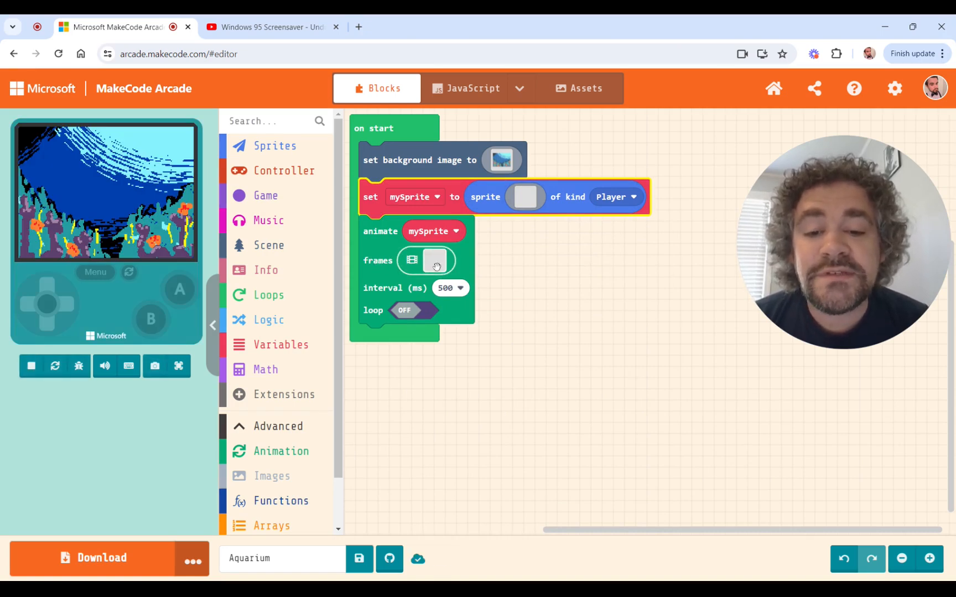
- Compare the animation gallery of the animate block's frames with the still-image gallery of the mySprite block
click(436, 262)
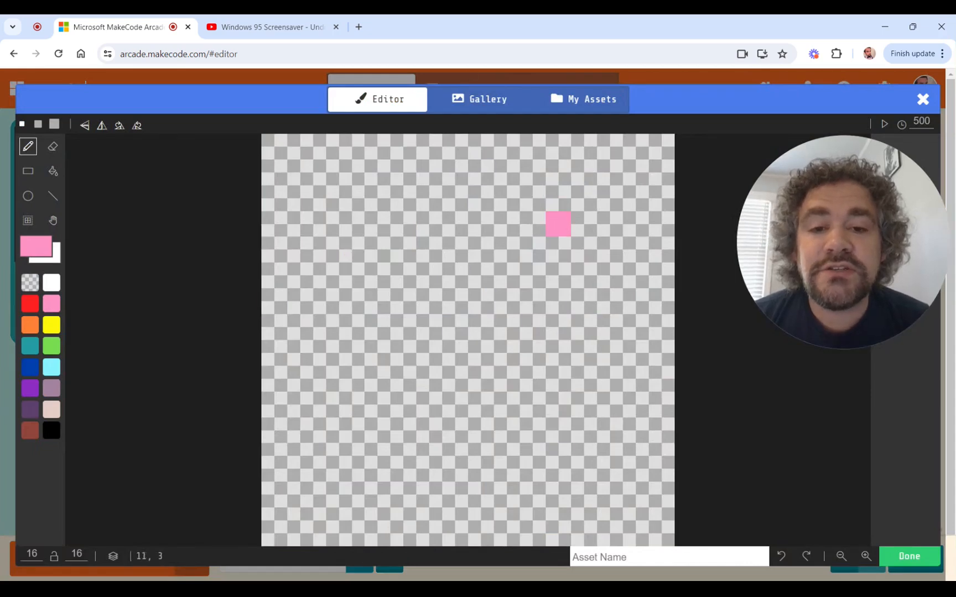
click(487, 105)
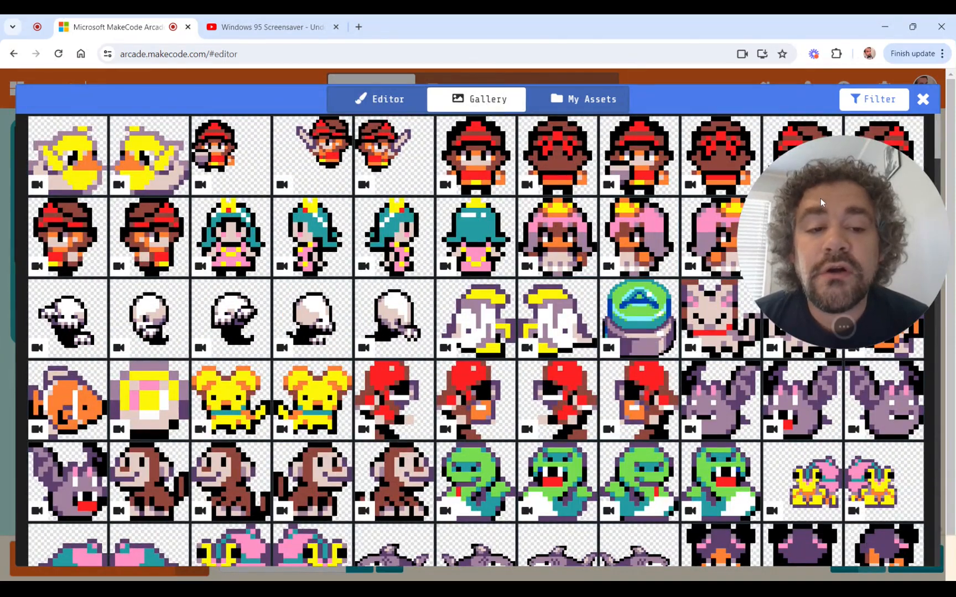
drag(833, 248, 832, 469)
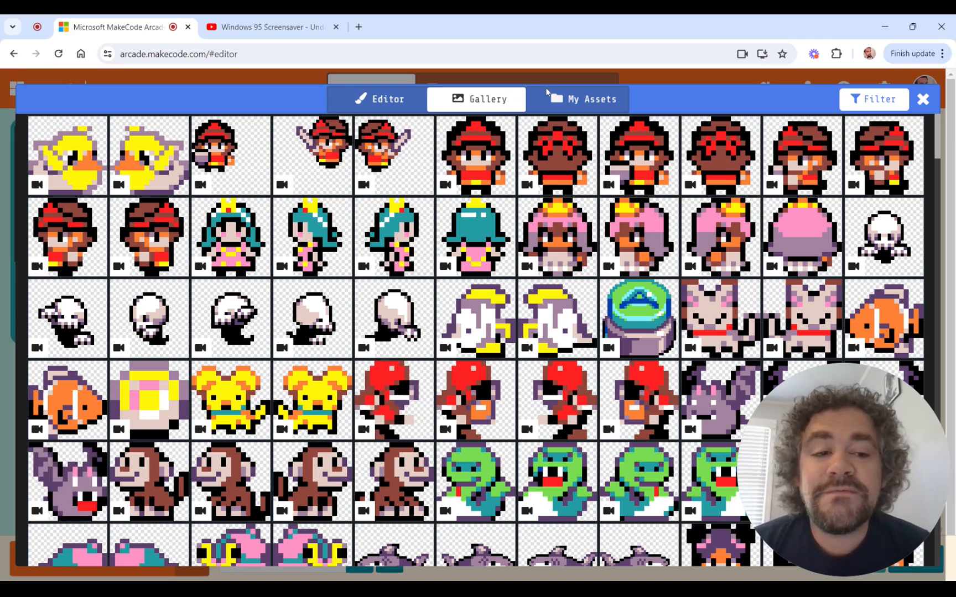
click(924, 99)
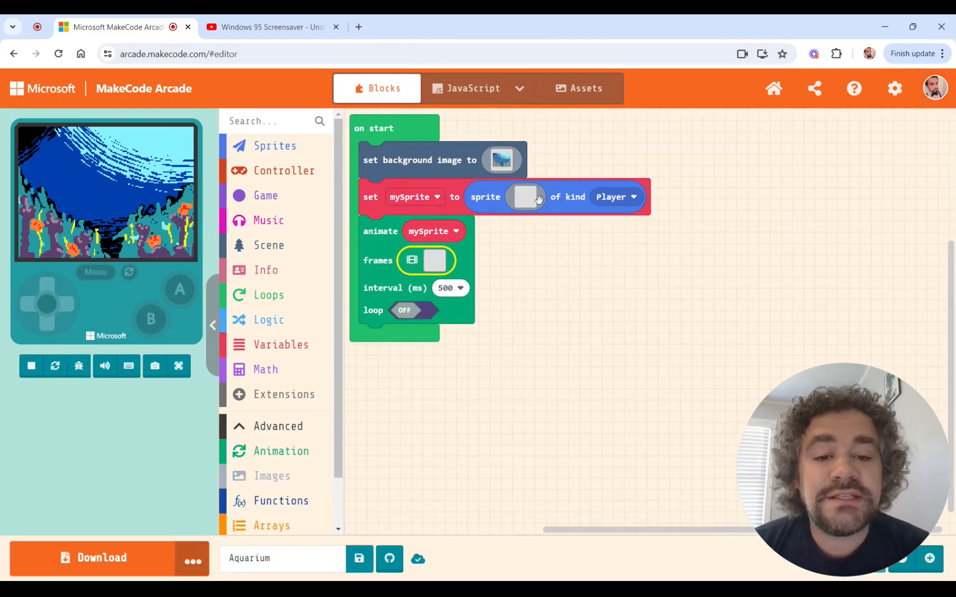
click(525, 202)
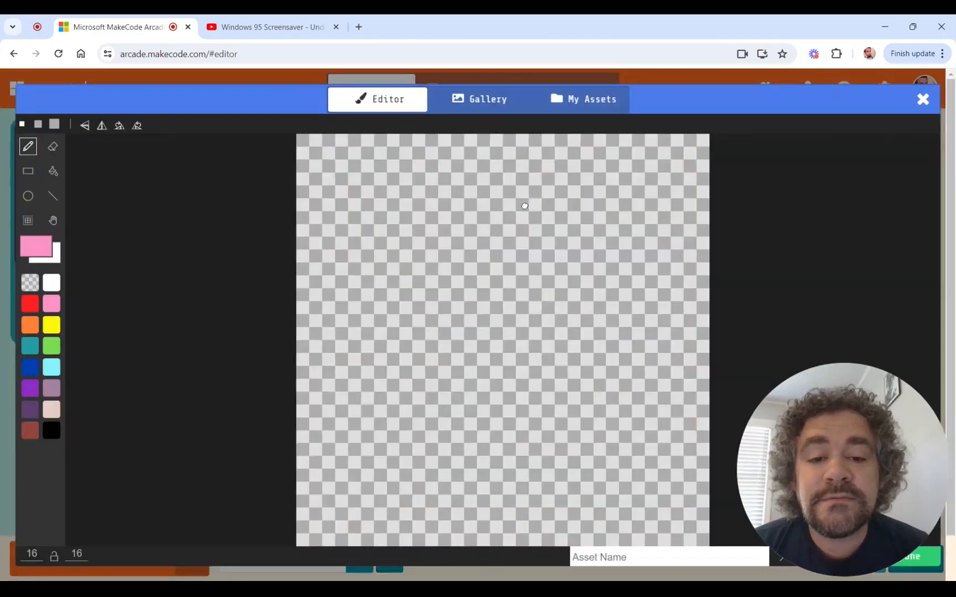
click(482, 105)
scroll(508, 247, down, 1)
scroll(508, 248, up, 1)
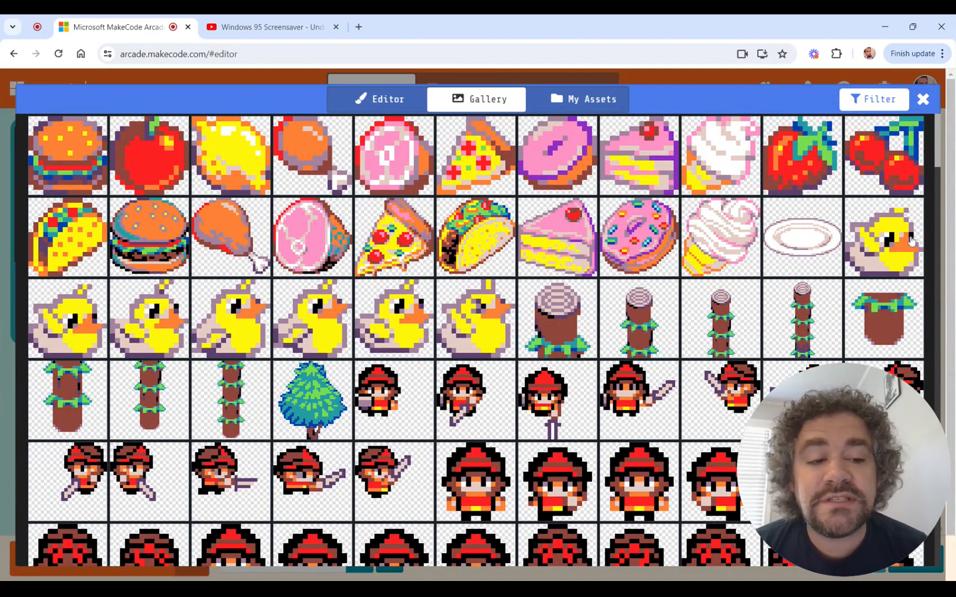
scroll(362, 323, down, 3)
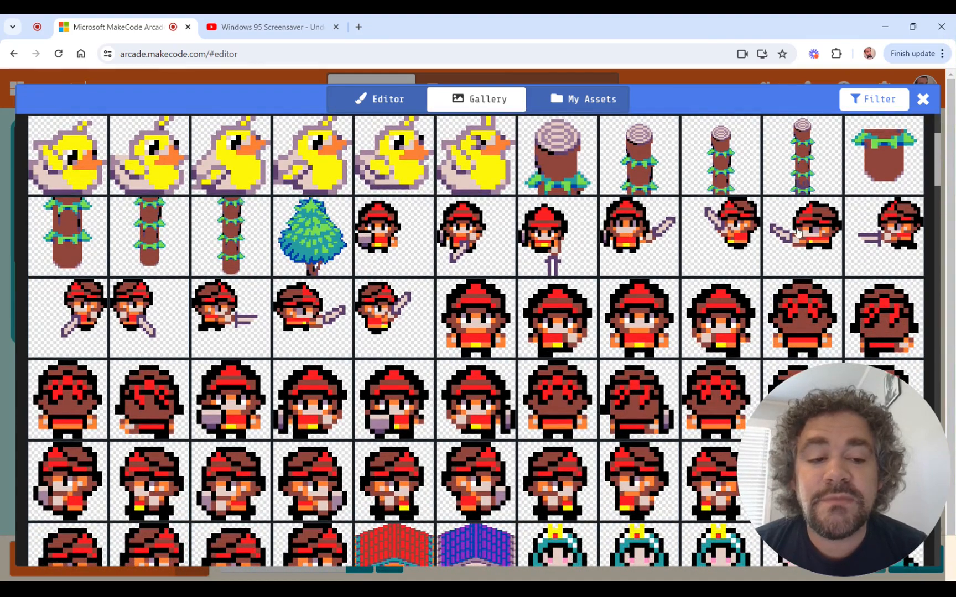
scroll(285, 285, down, 7)
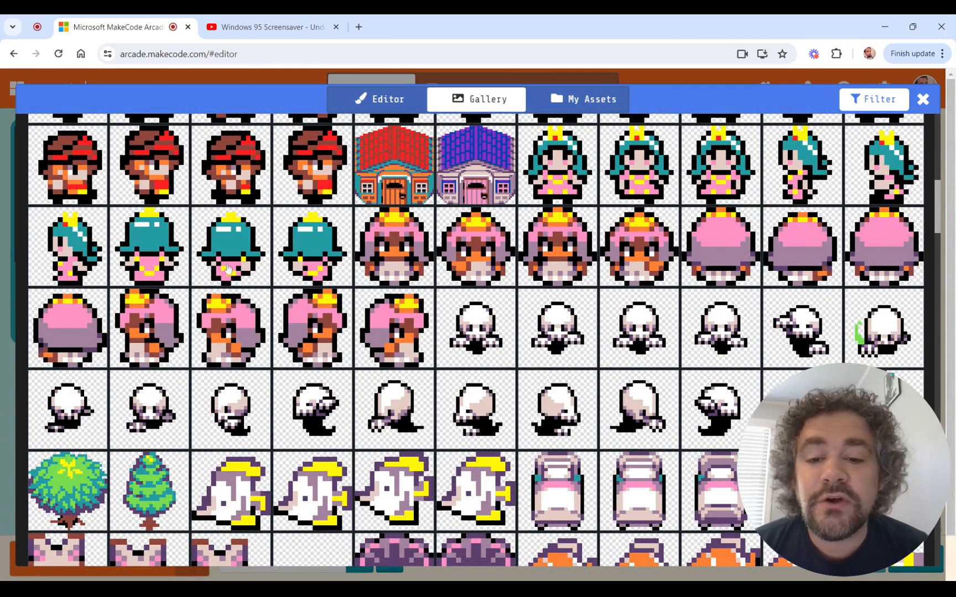
click(923, 100)
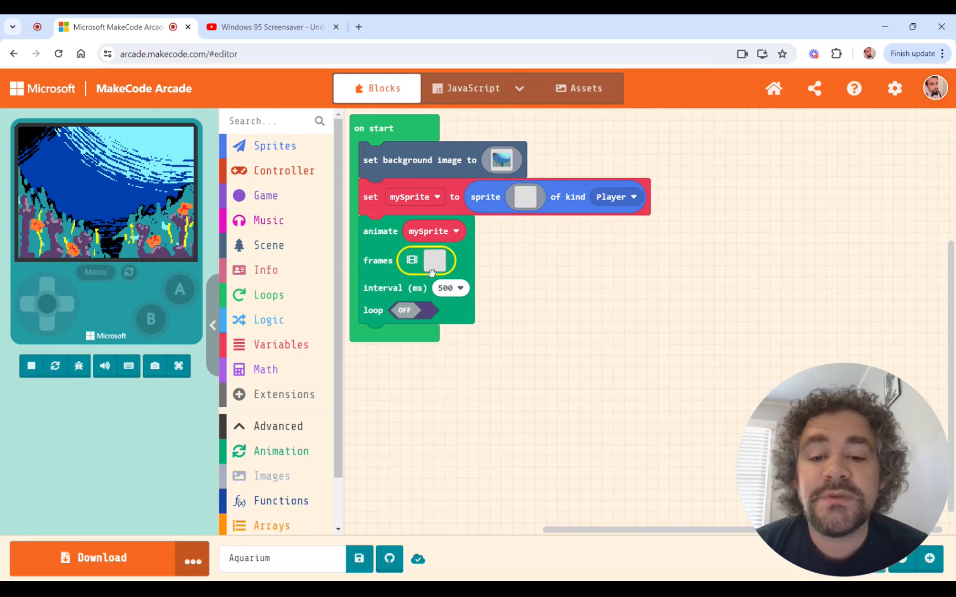
- Load the left-facing white-and-yellow fish animation from the gallery into the animate block's frames
click(431, 264)
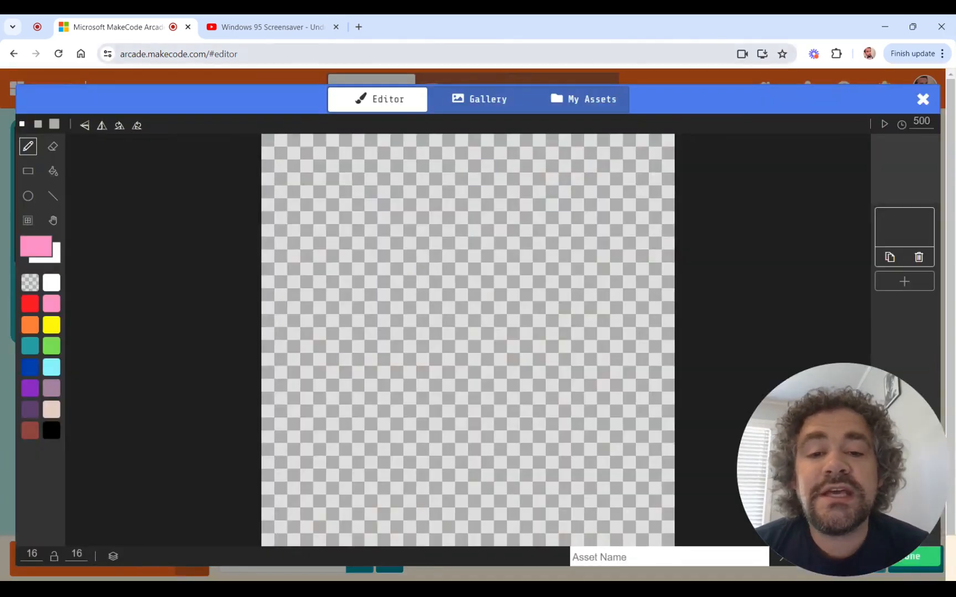
click(479, 102)
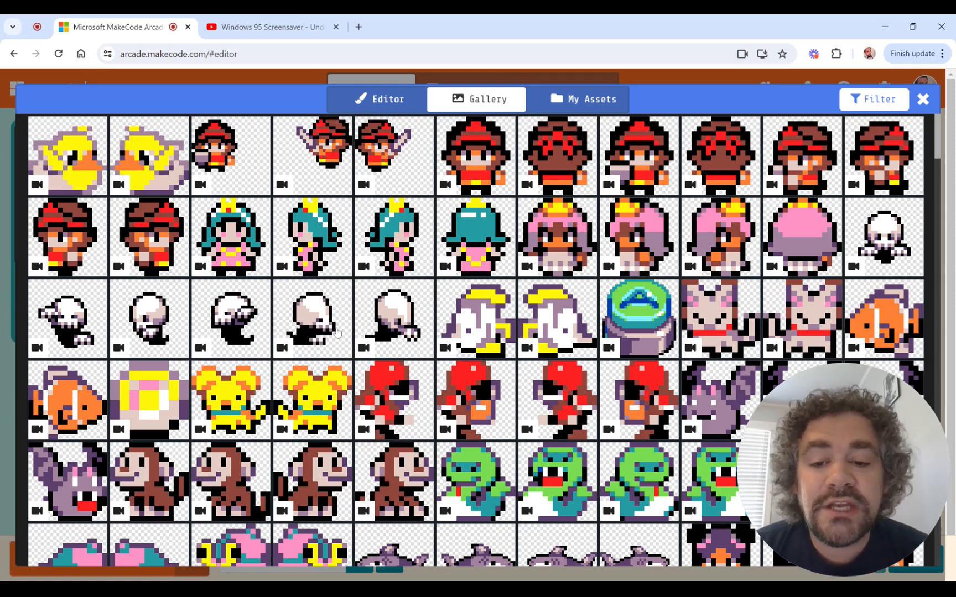
scroll(409, 479, down, 1)
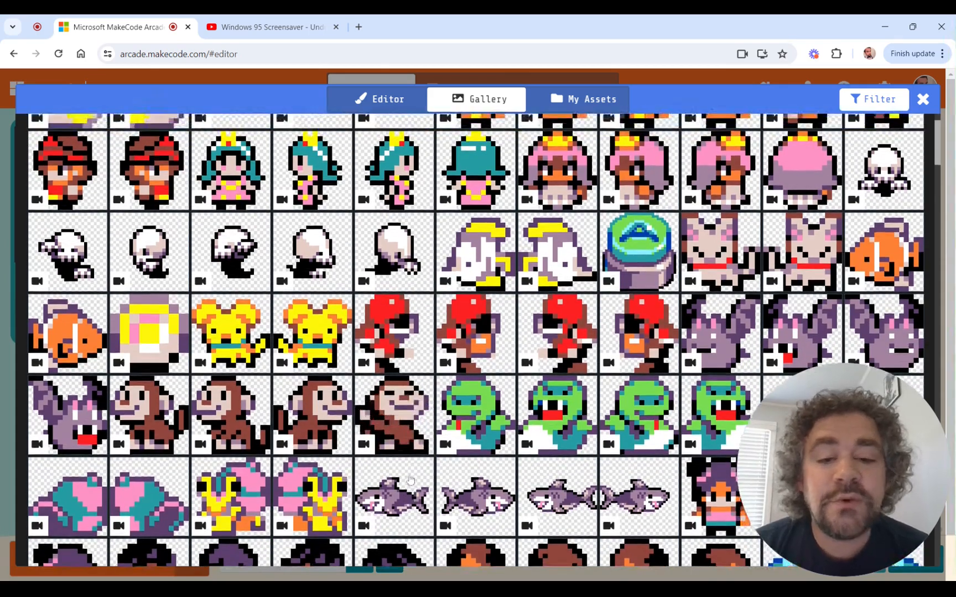
scroll(477, 222, down, 1)
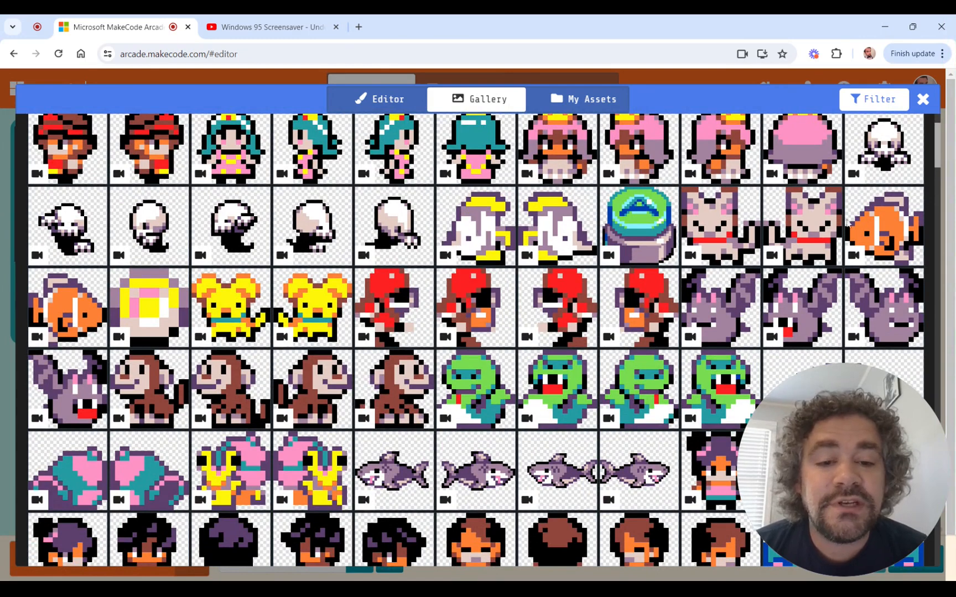
scroll(531, 302, down, 2)
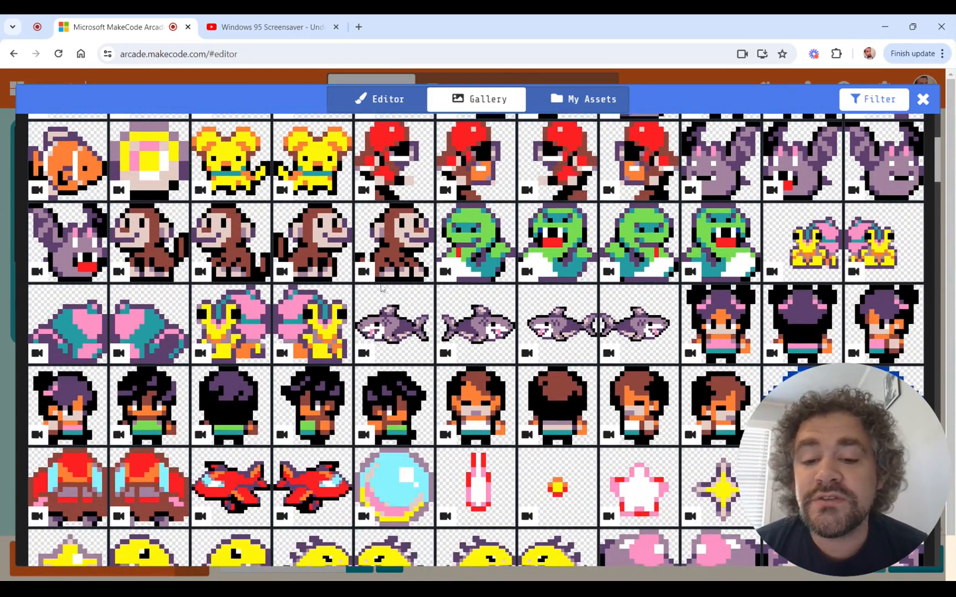
scroll(387, 310, down, 1)
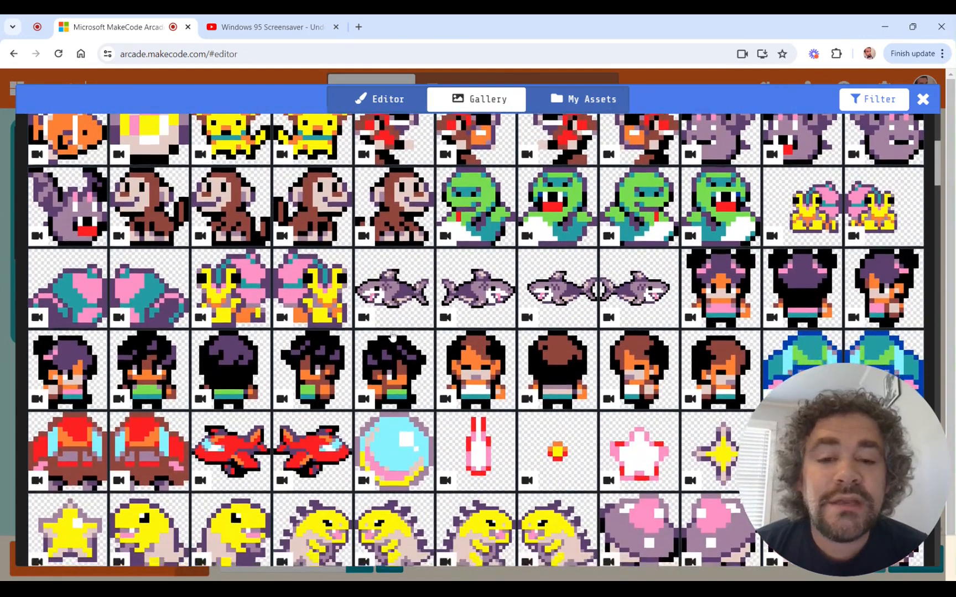
scroll(391, 335, up, 4)
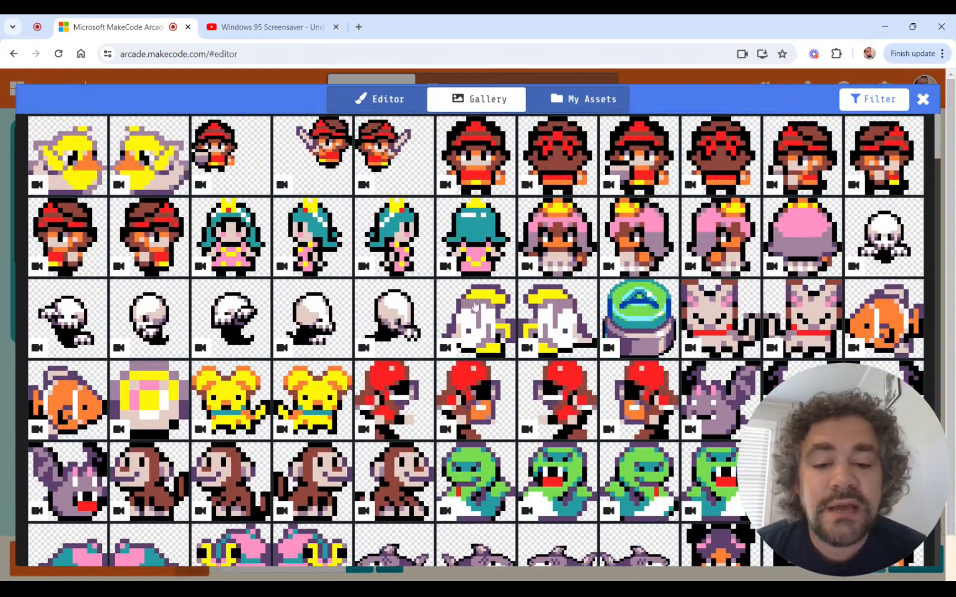
click(485, 327)
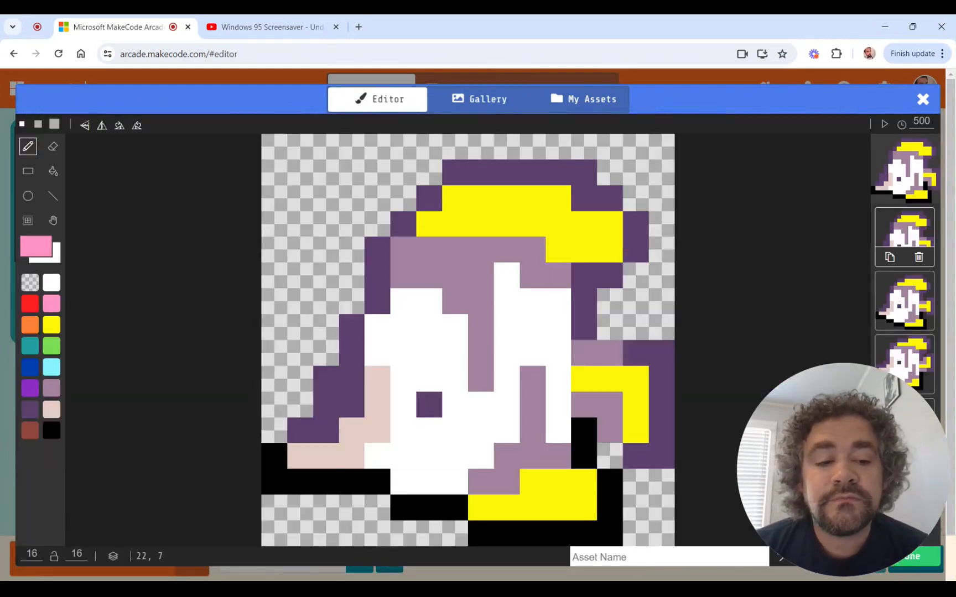
drag(819, 476, 114, 575)
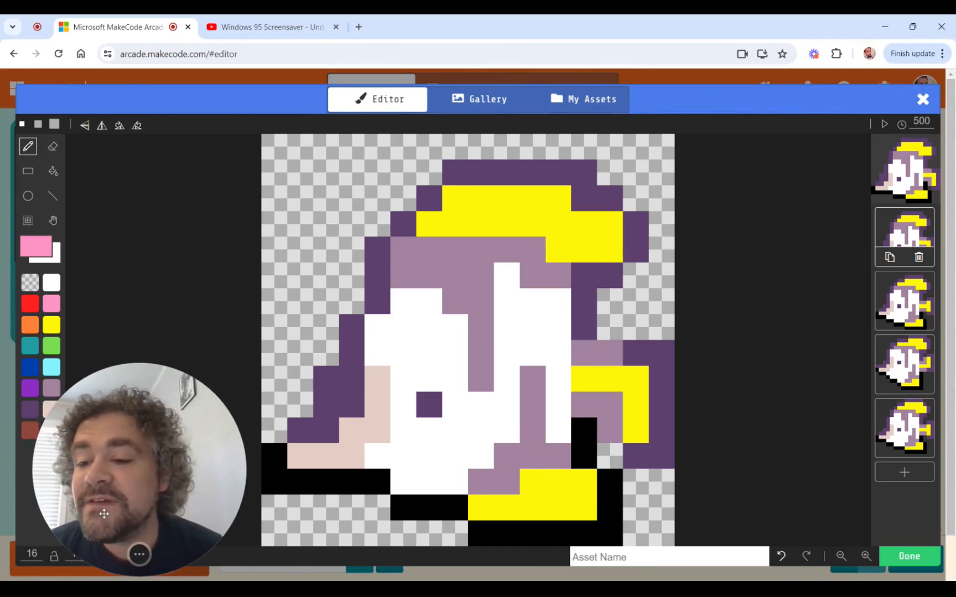
drag(104, 516, 146, 388)
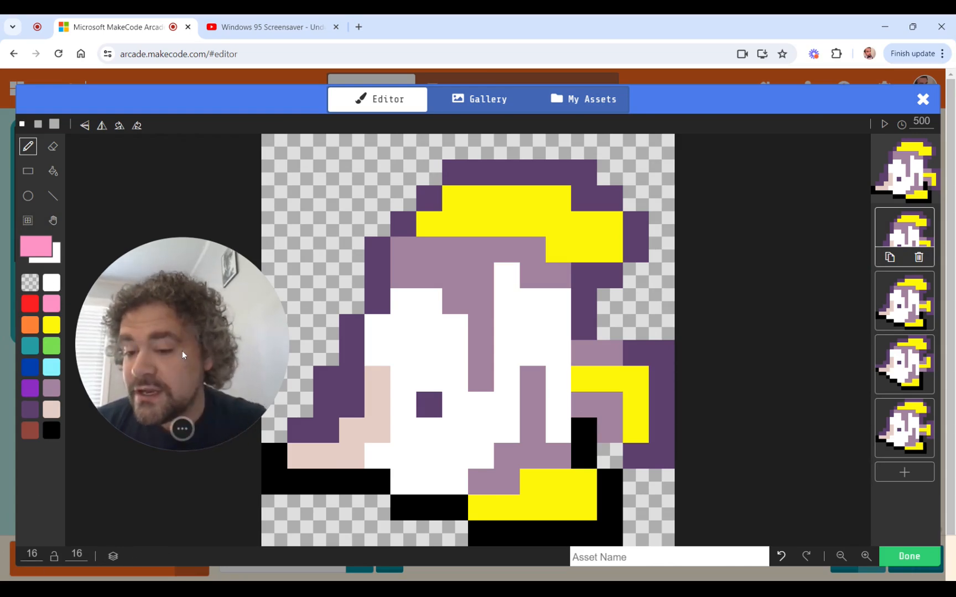
drag(182, 363, 170, 457)
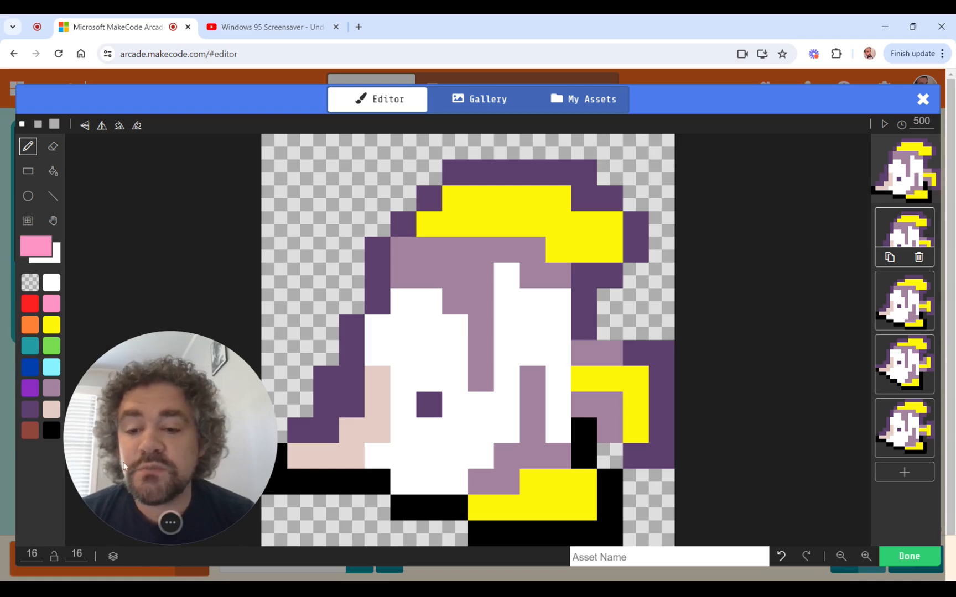
drag(127, 464, 714, 213)
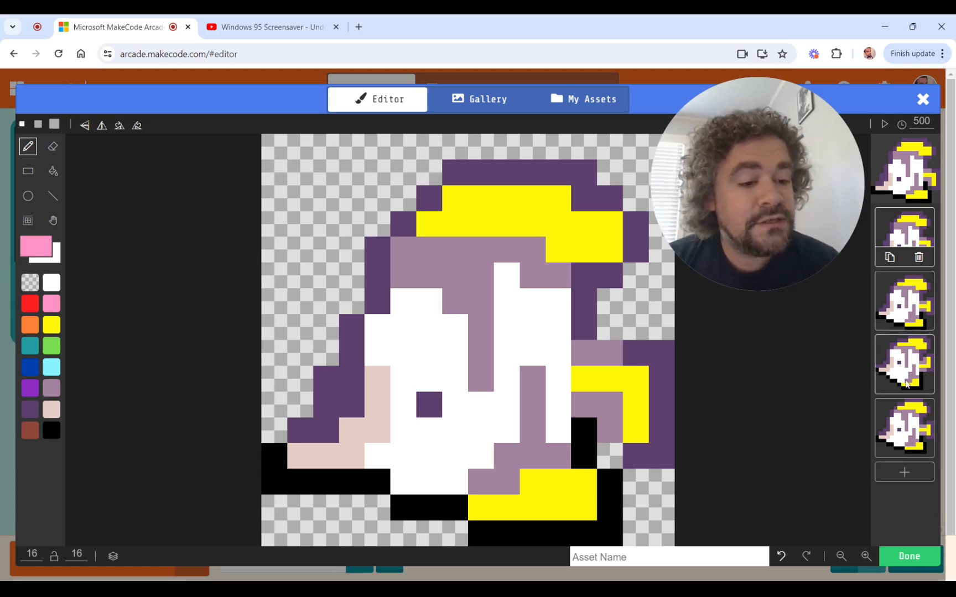
- Step through the four frames of the fish animation to compare their poses
click(910, 293)
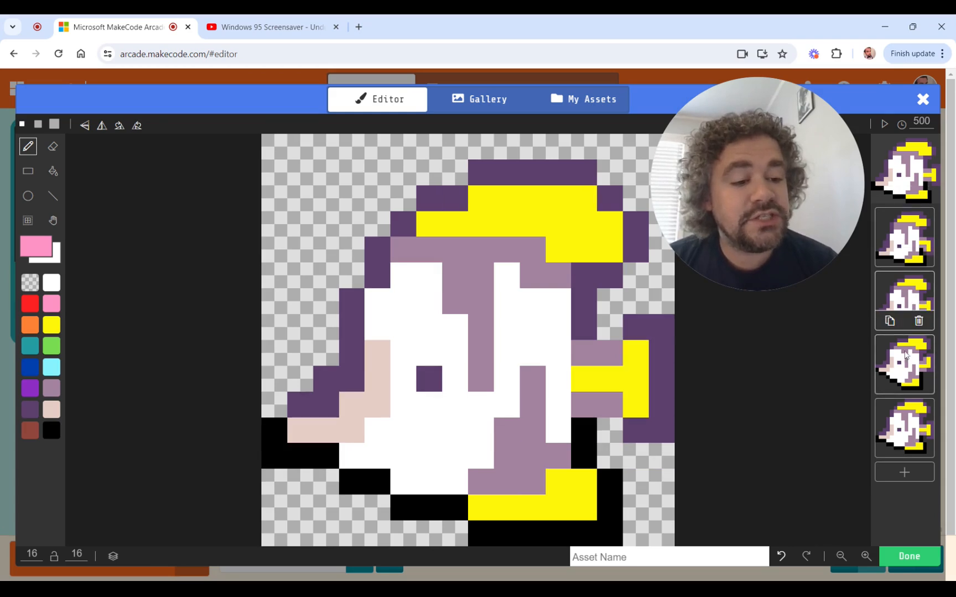
click(907, 359)
click(908, 420)
click(908, 365)
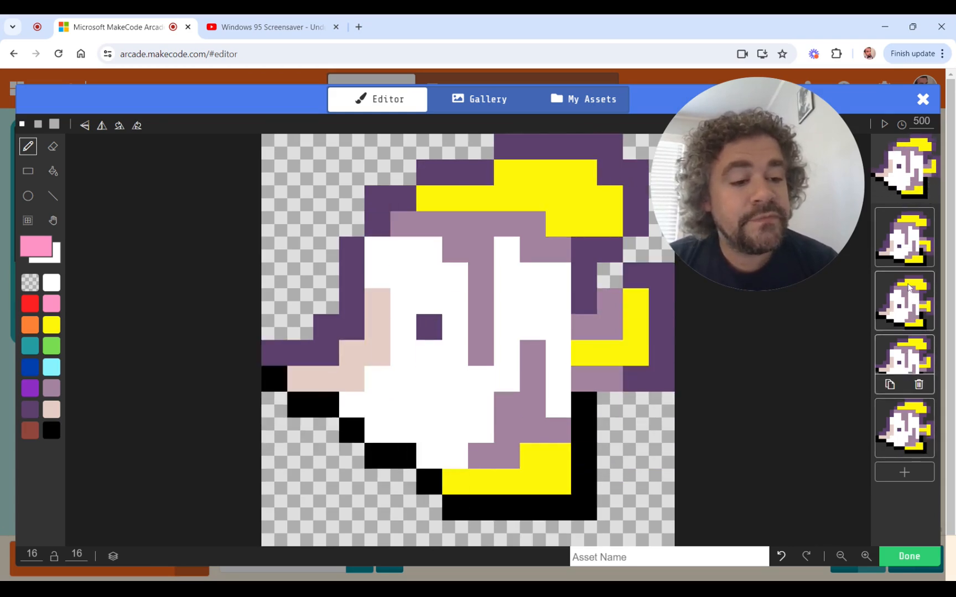
click(902, 301)
click(892, 232)
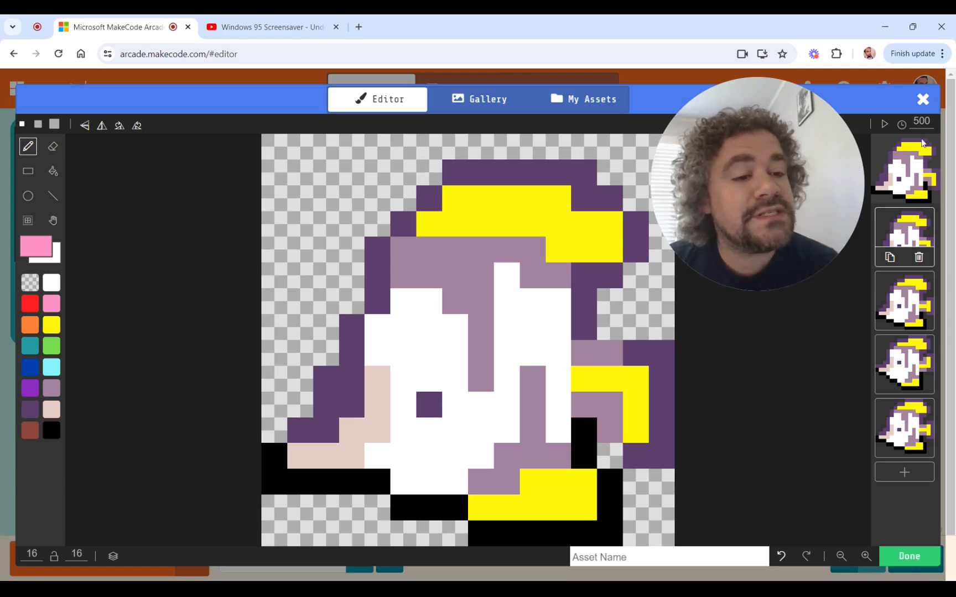
- Preview the fish animation and set its frame interval to 200 ms, trying 100 ms before restoring 200 ms
click(884, 124)
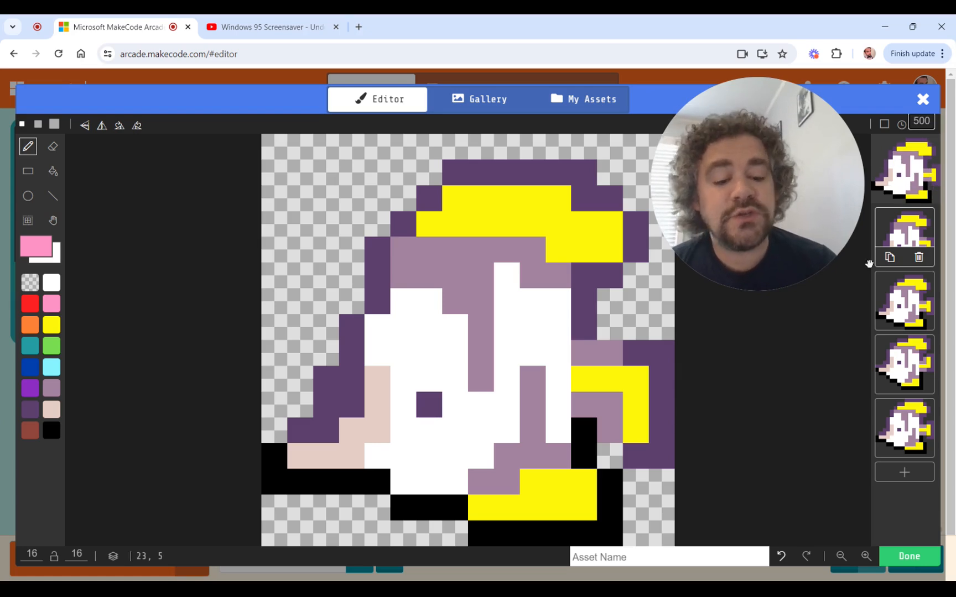
text(2)
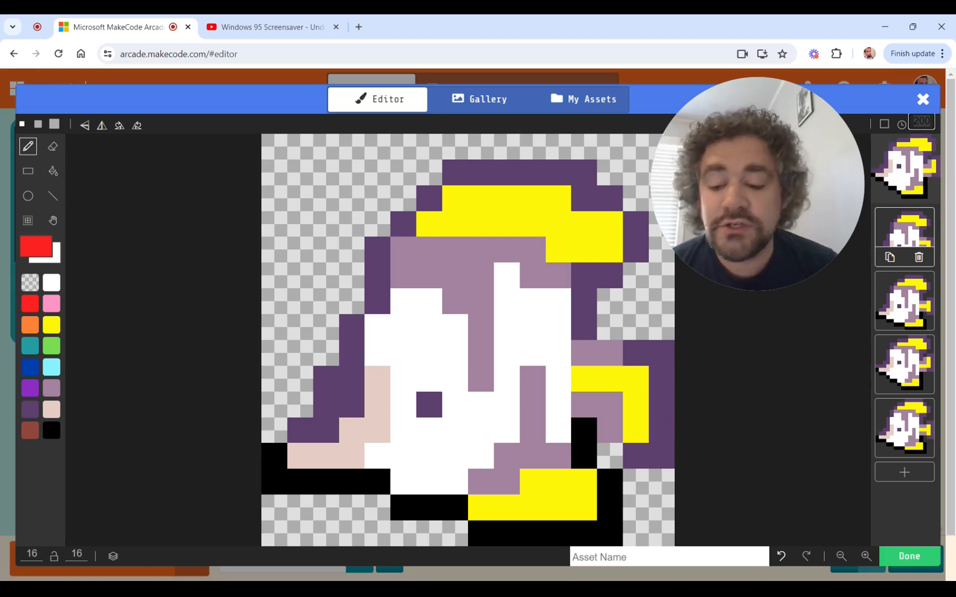
double_click(917, 120)
text(100)
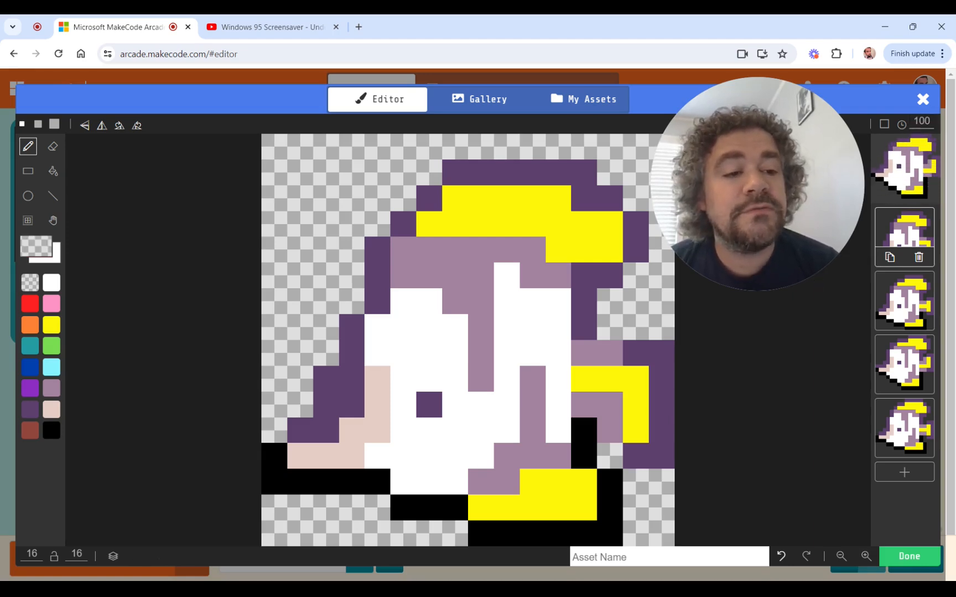
key(ctrl+z)
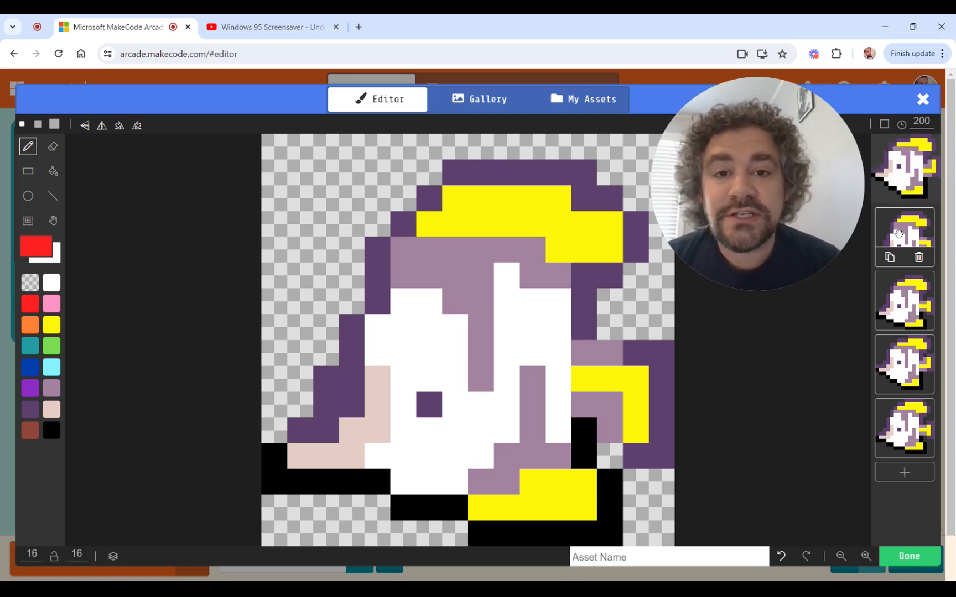
- Examine the second, third and fourth frames individually while the animation preview plays at the new interval
click(898, 282)
click(898, 353)
click(897, 424)
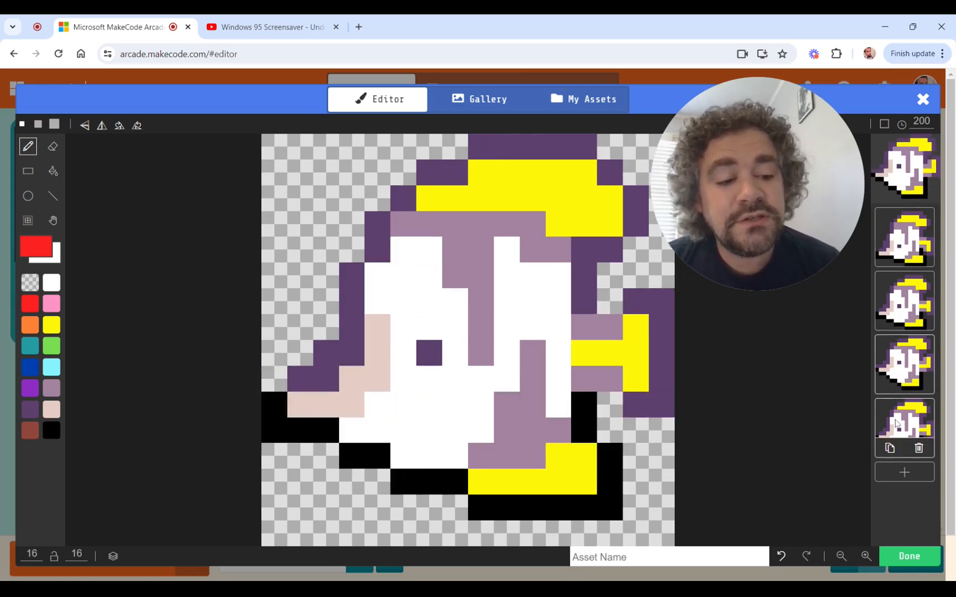
click(900, 343)
click(904, 293)
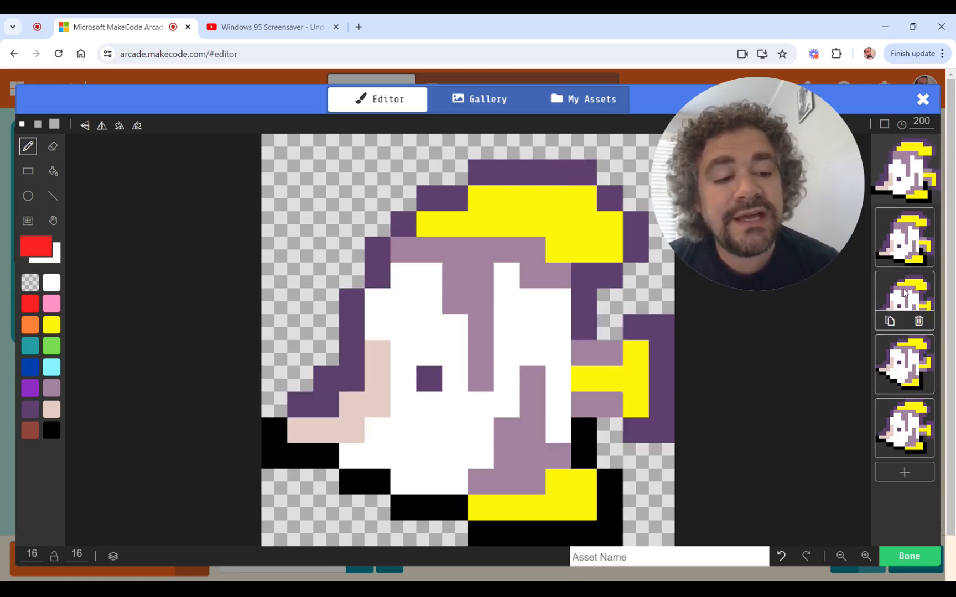
- Fill the yellow top fin, tail and bottom fin of the first frame with purple
click(905, 244)
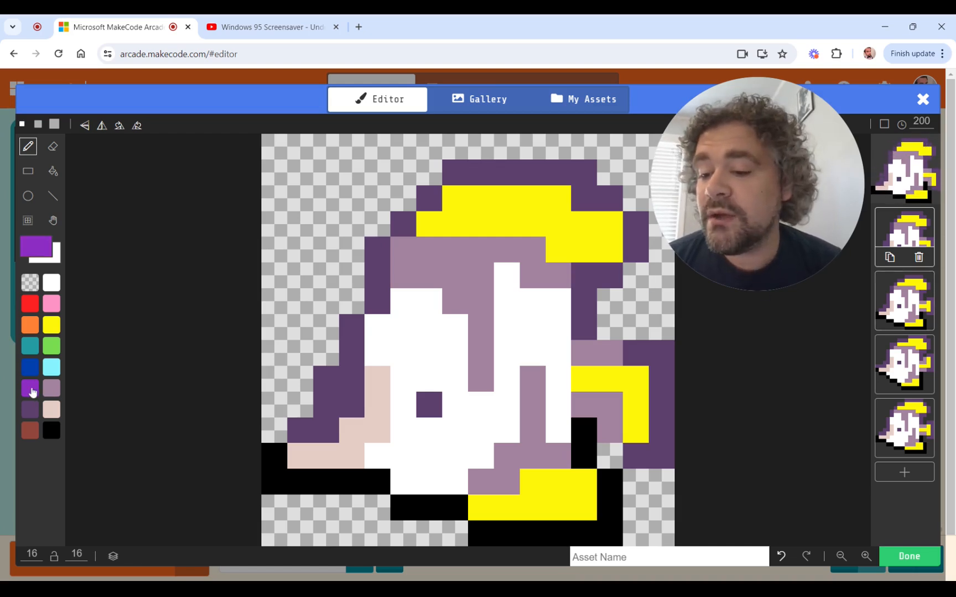
click(53, 170)
click(506, 222)
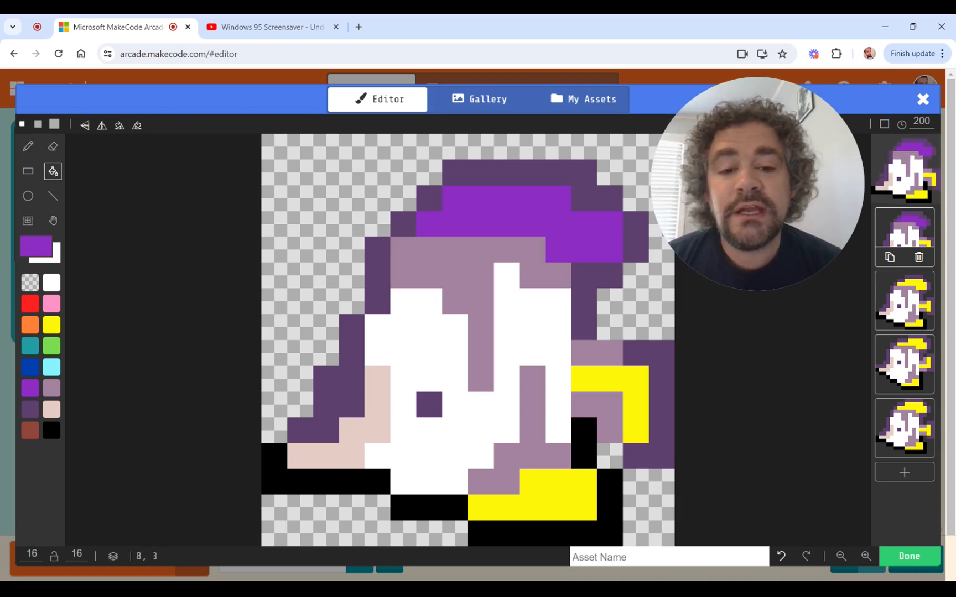
click(610, 379)
click(558, 482)
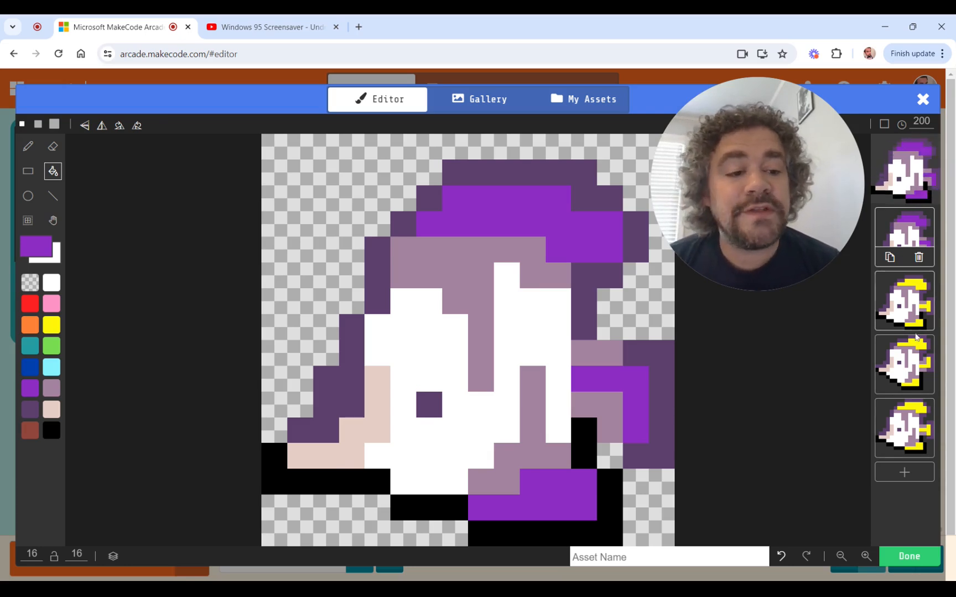
- Recolor all three yellow fin and tail areas of the second frame purple
click(908, 299)
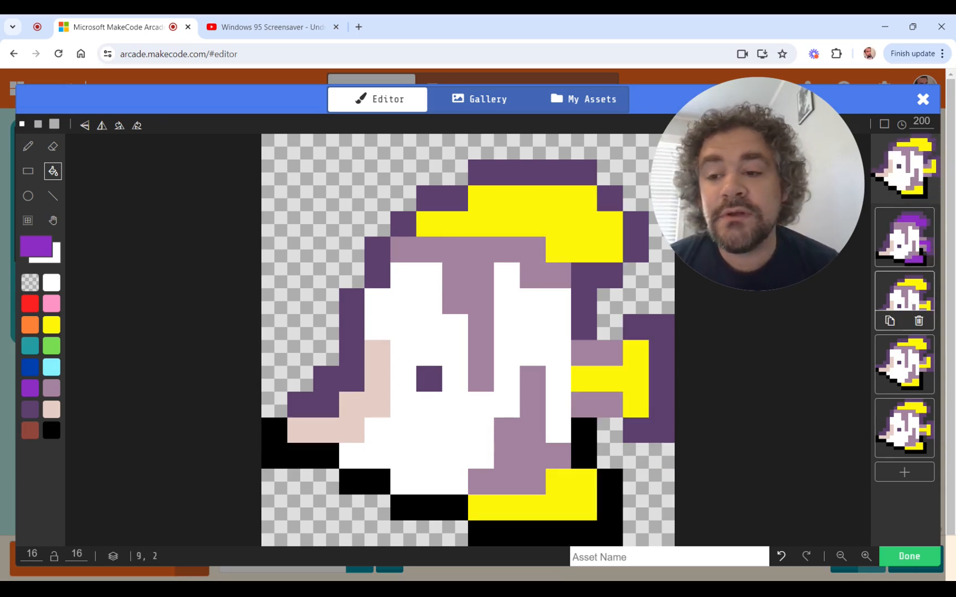
click(498, 224)
click(636, 379)
click(558, 482)
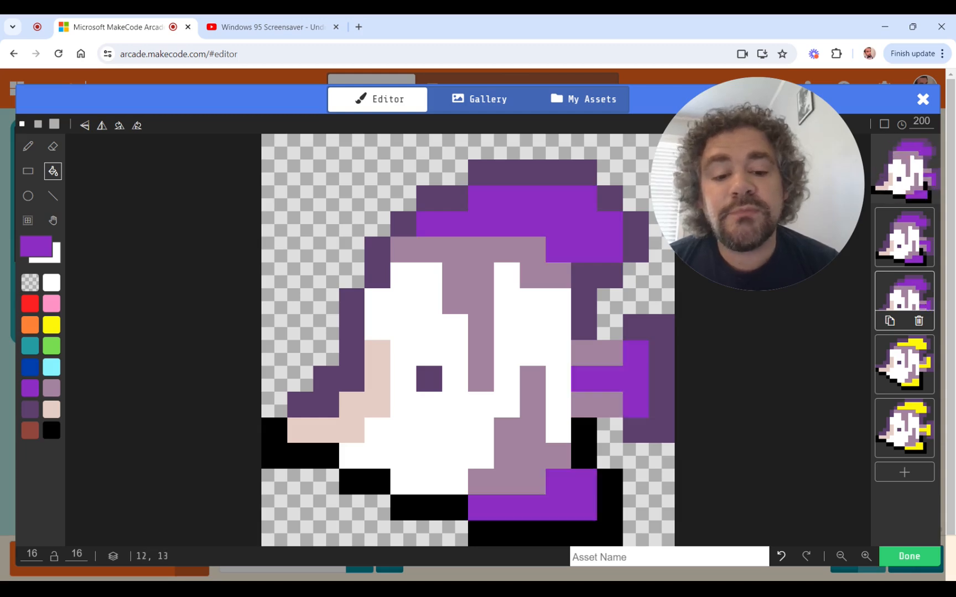
- Replace the yellow of the top fin, tail and bottom fin in the third frame with purple
click(896, 371)
click(558, 224)
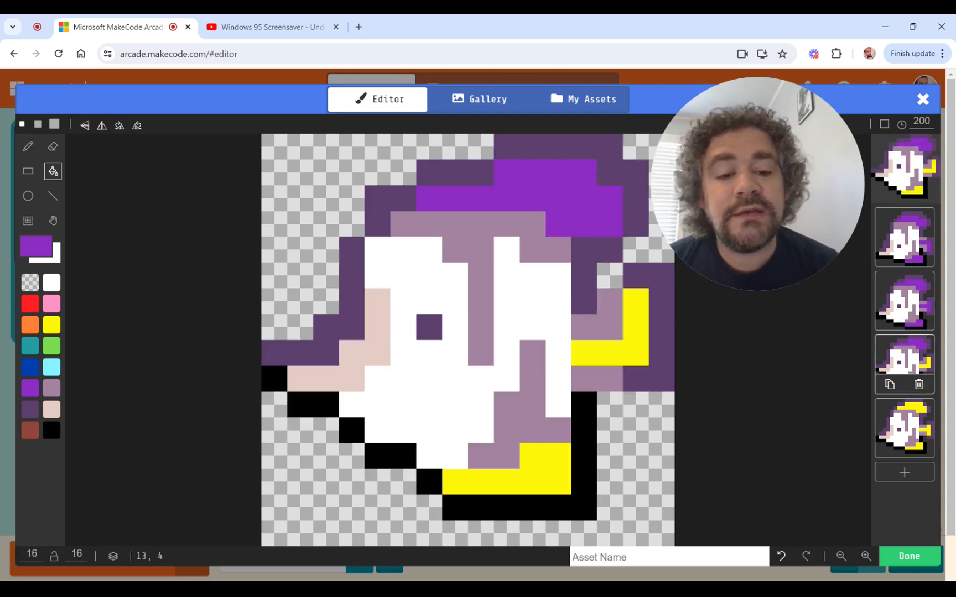
click(636, 326)
click(559, 482)
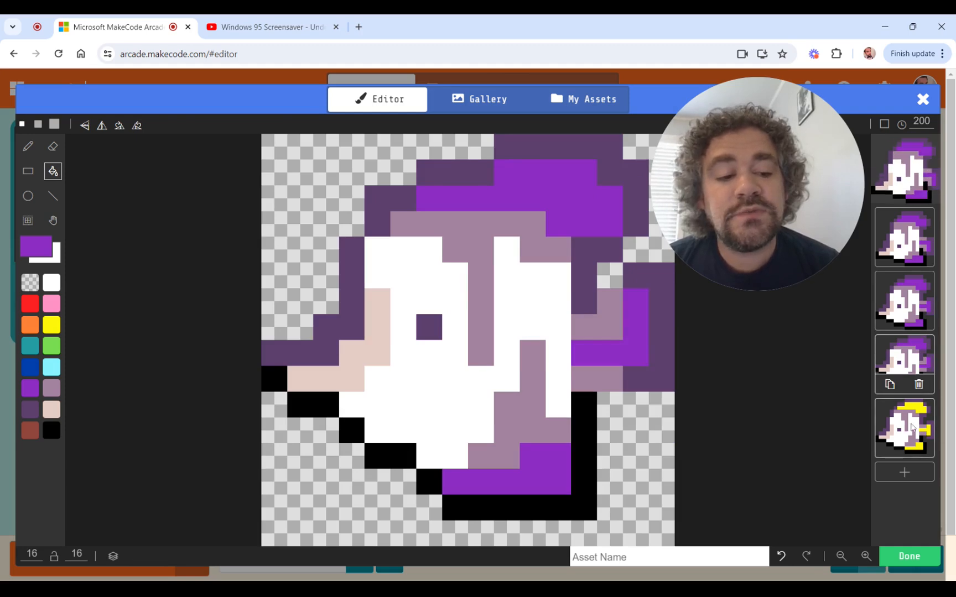
- Fill the fourth frame's yellow fins and tail with purple and save the animation to the animate block
click(898, 429)
click(558, 224)
click(636, 353)
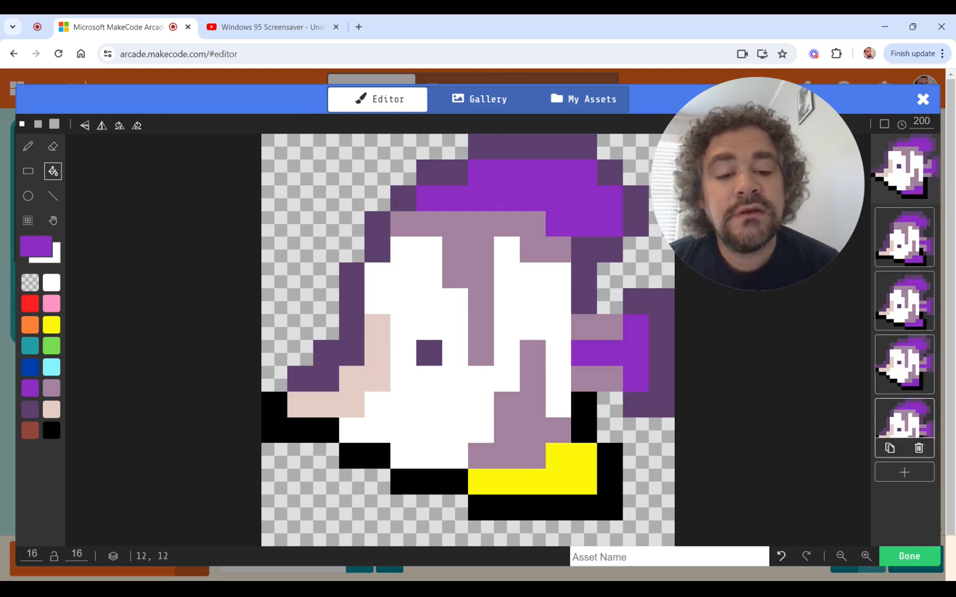
click(583, 456)
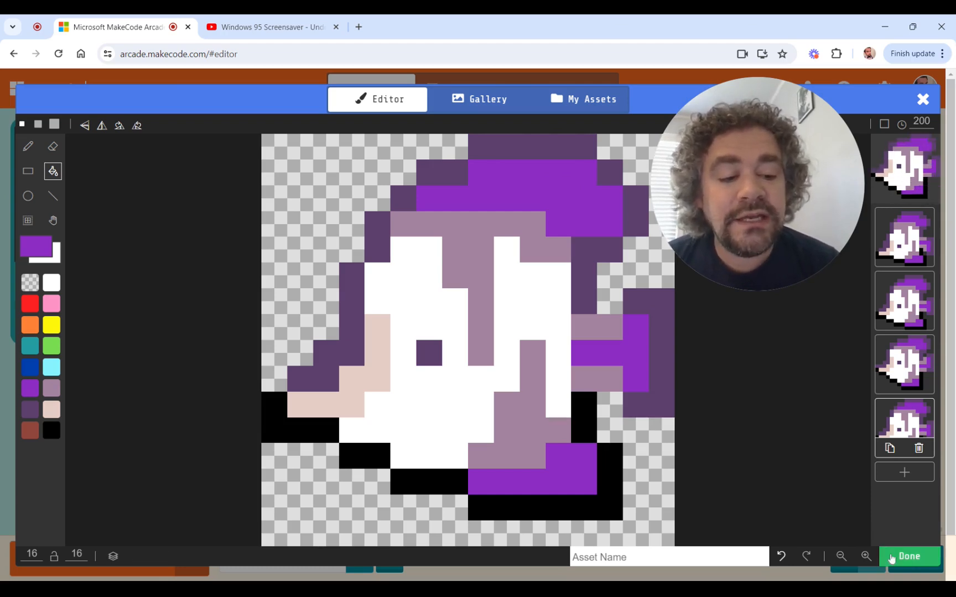
click(908, 556)
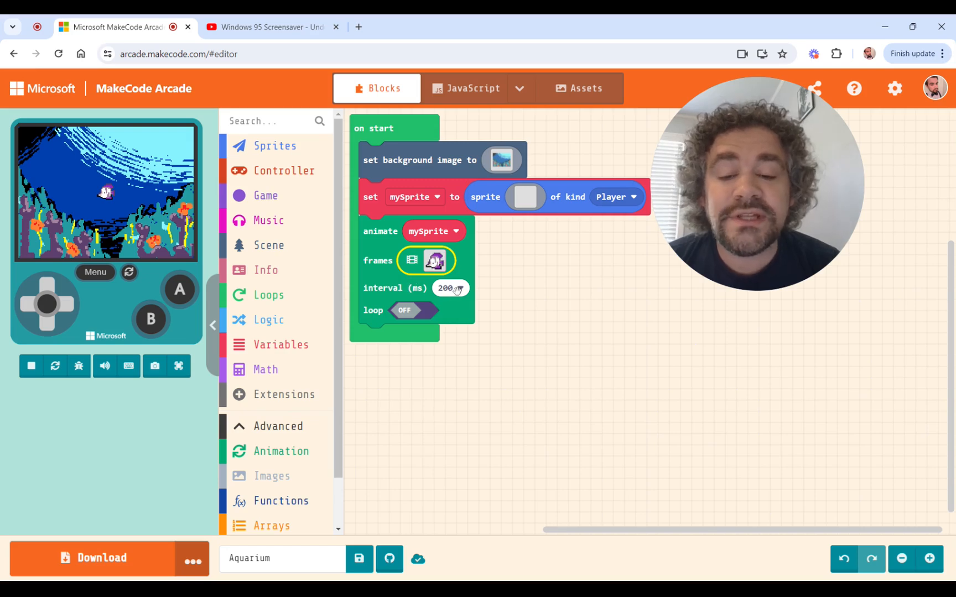
- Turn on looping in the animate mySprite block and check the swimming fish in the full-screen simulator
click(435, 261)
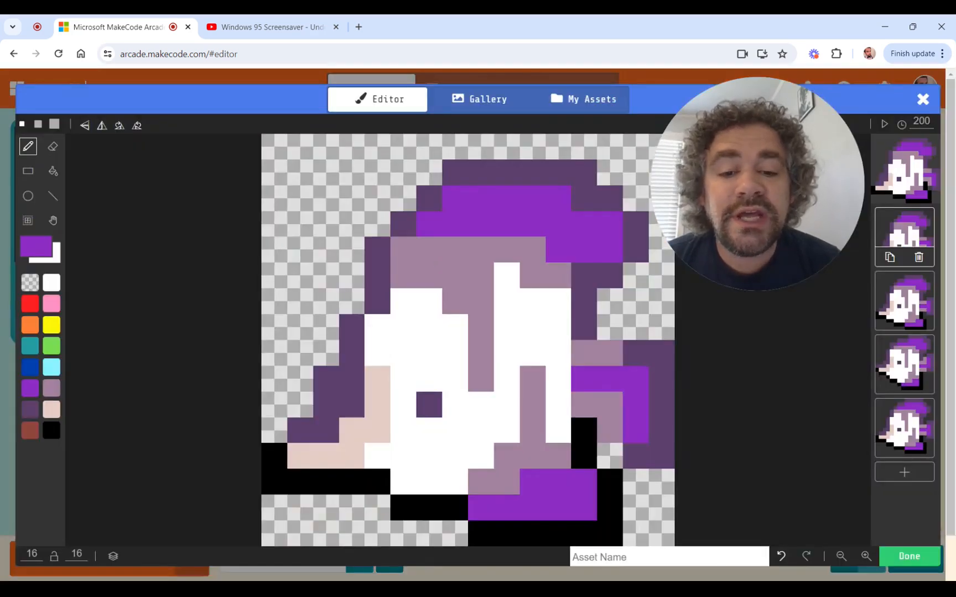
click(928, 98)
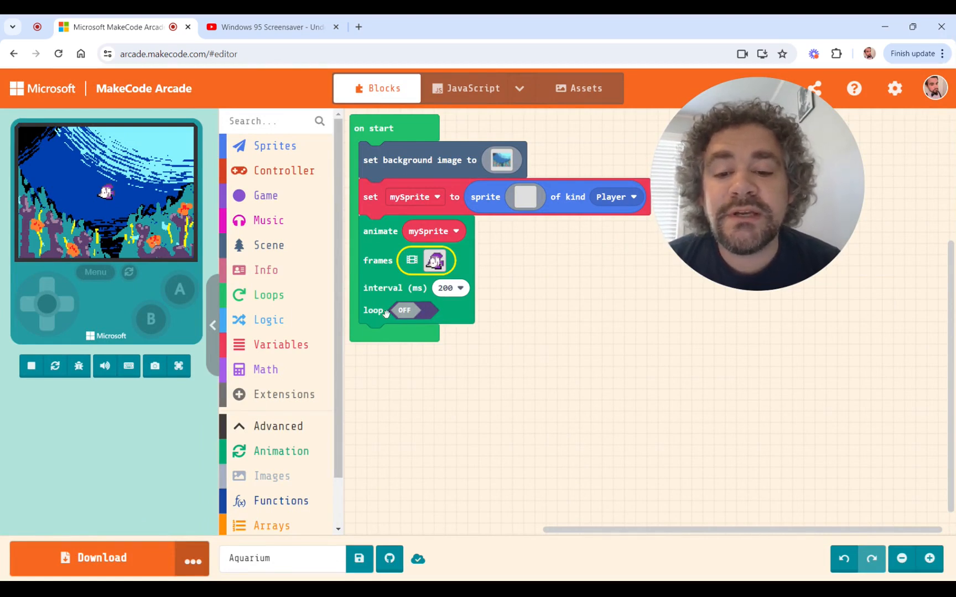
click(414, 311)
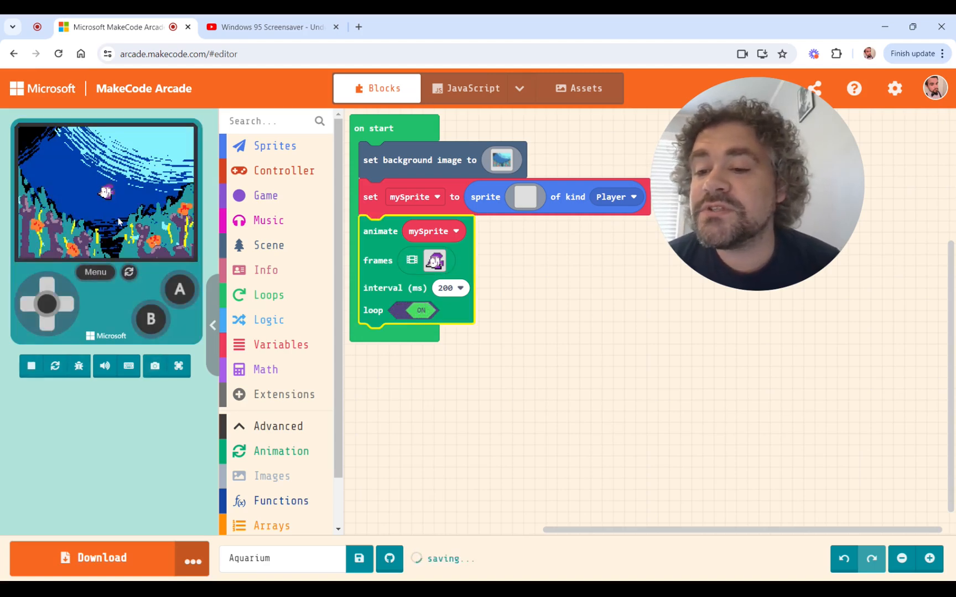
click(180, 365)
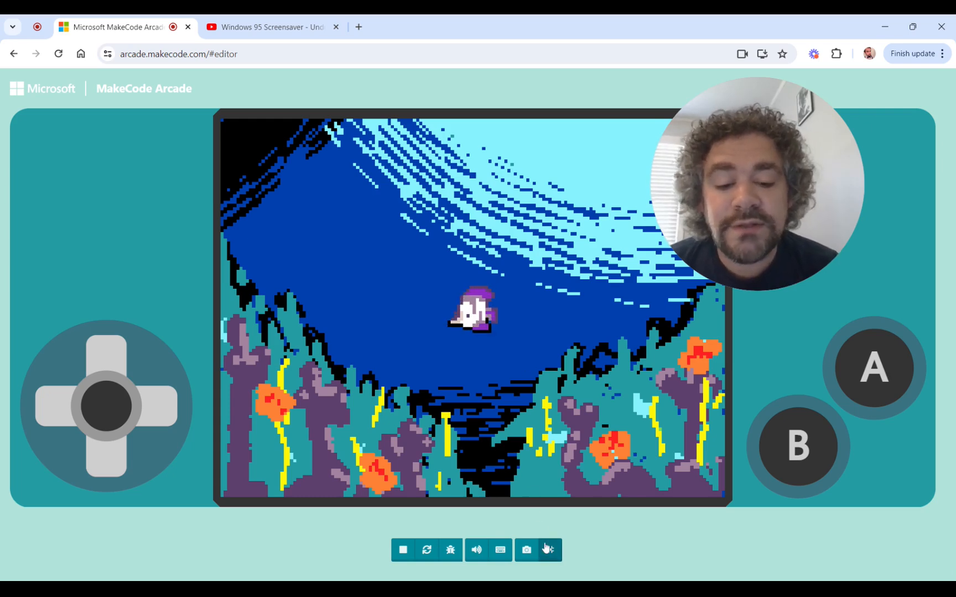
click(548, 549)
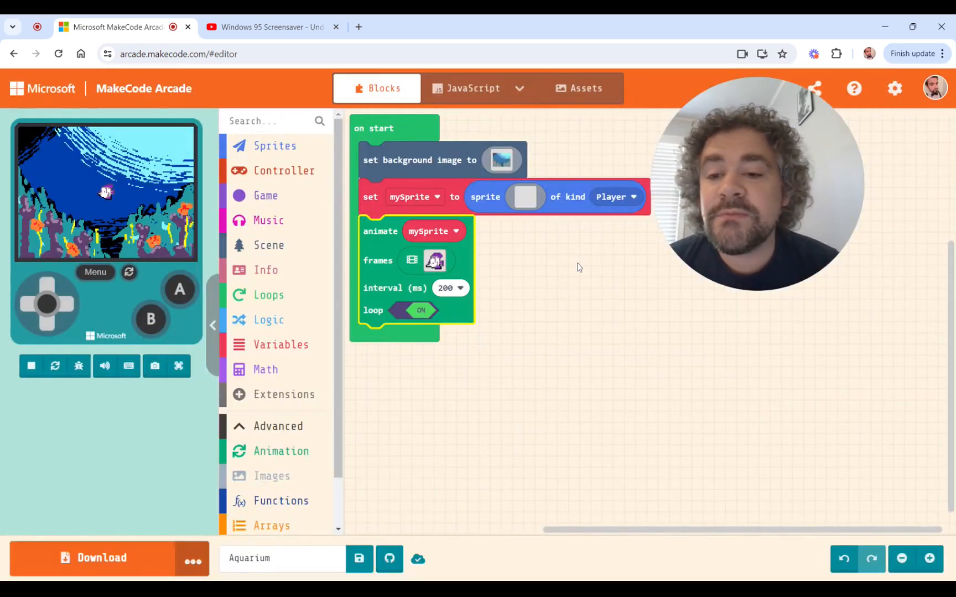
- Add an on game update every block to the workspace and set its interval to 1 second
click(298, 195)
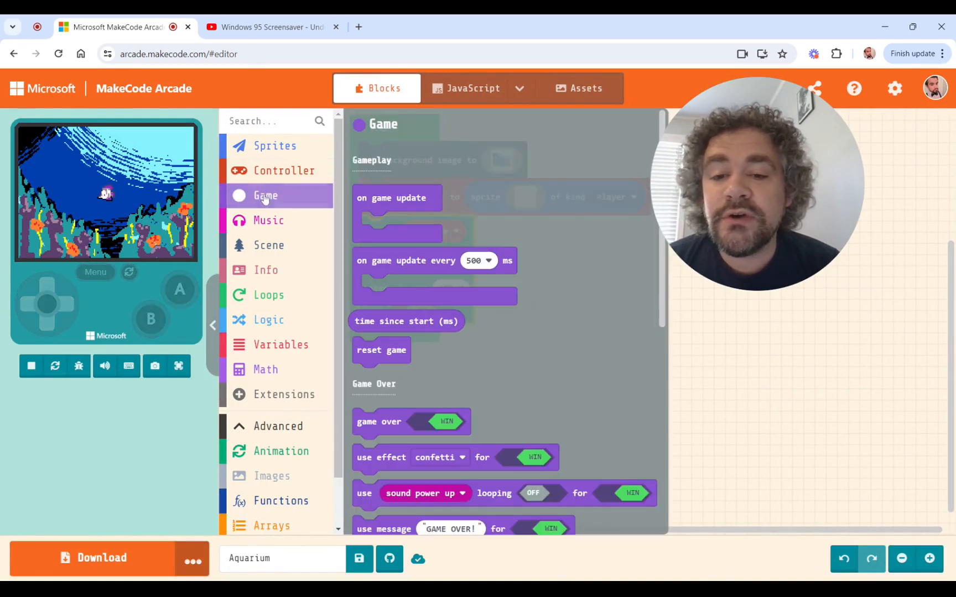
drag(406, 269, 543, 367)
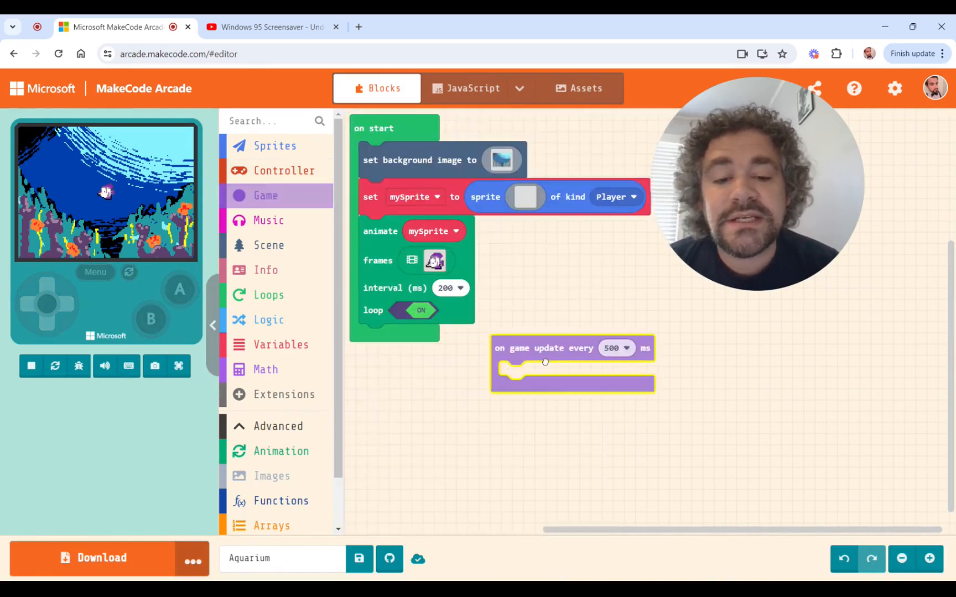
click(616, 358)
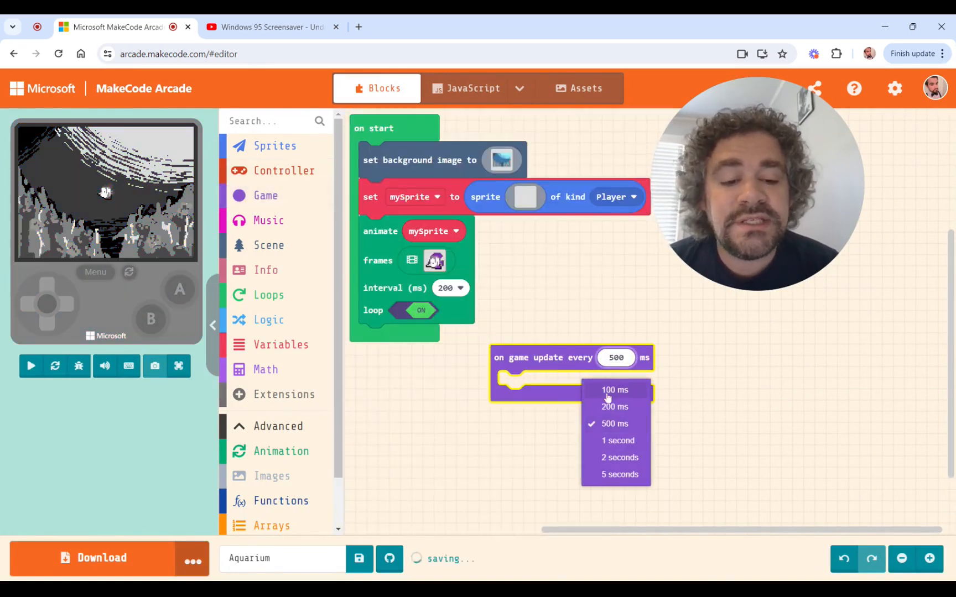
click(613, 446)
- Place a block setting mySprite velocity to vx 50 vy 50 inside the on game update block
scroll(708, 367, down, 2)
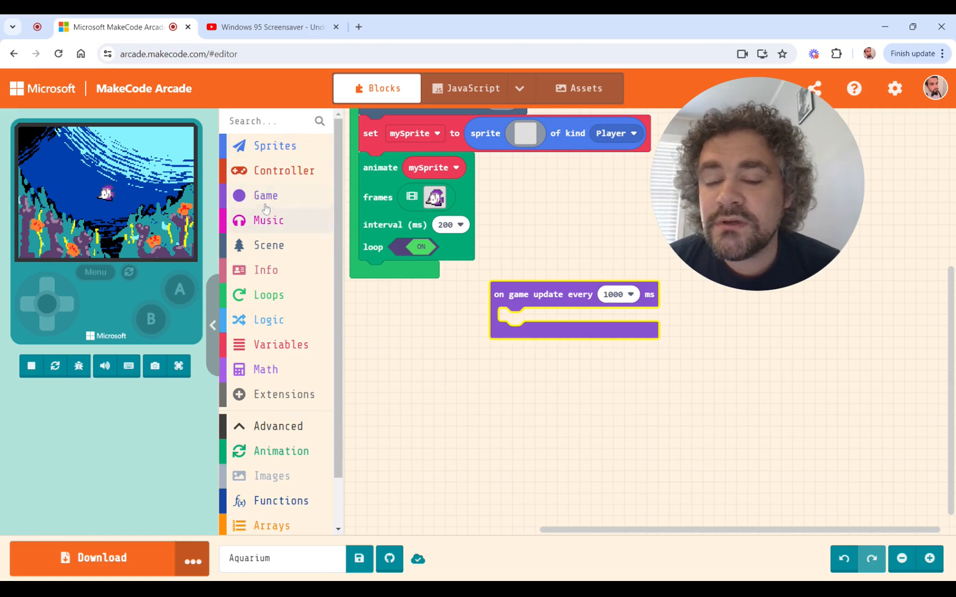
click(265, 146)
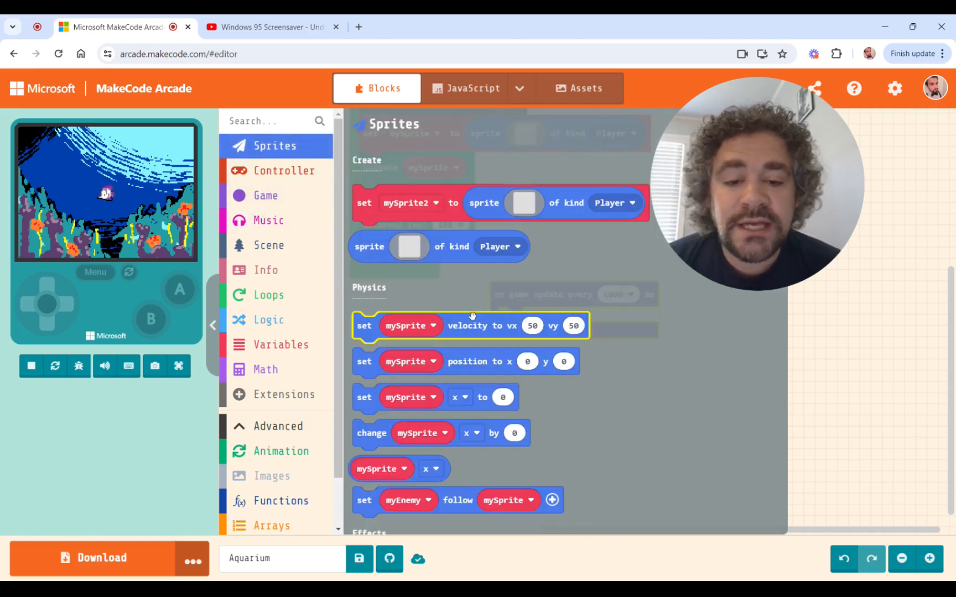
drag(472, 316, 616, 312)
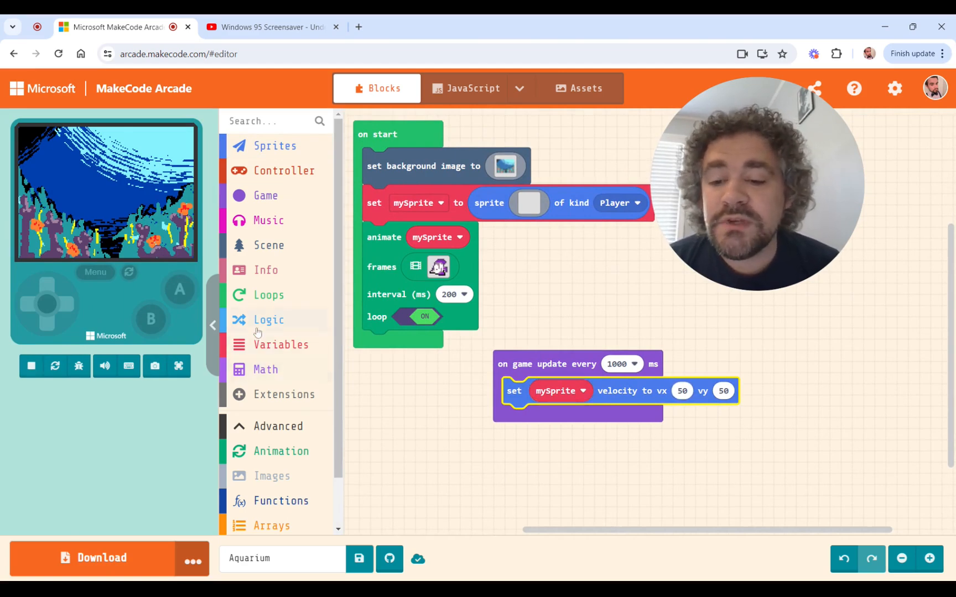
- Insert a pick random 0 to 10 block into both the vx and vy values of the mySprite velocity block
click(263, 370)
scroll(466, 443, down, 2)
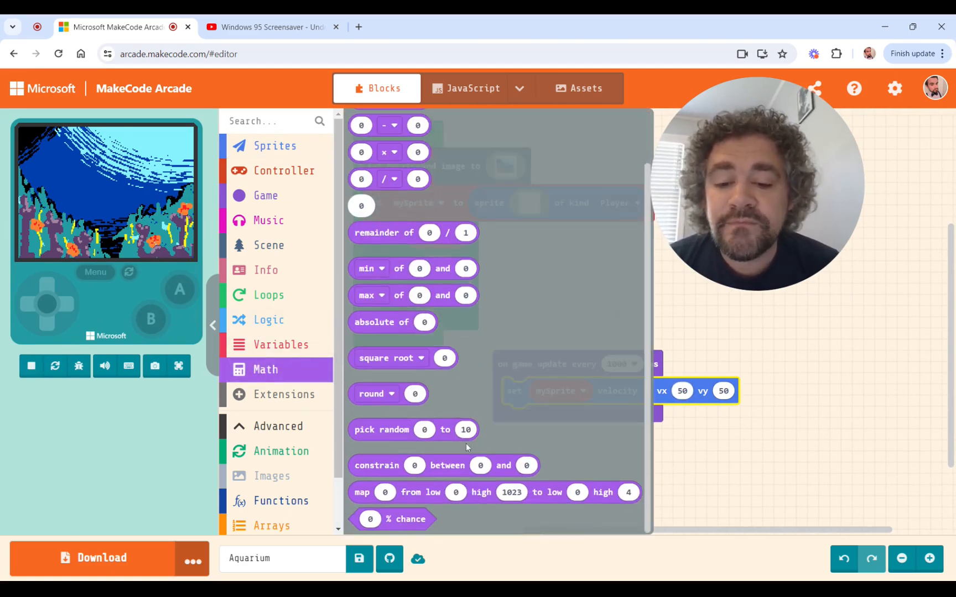
drag(374, 436, 712, 381)
right_click(712, 387)
click(729, 402)
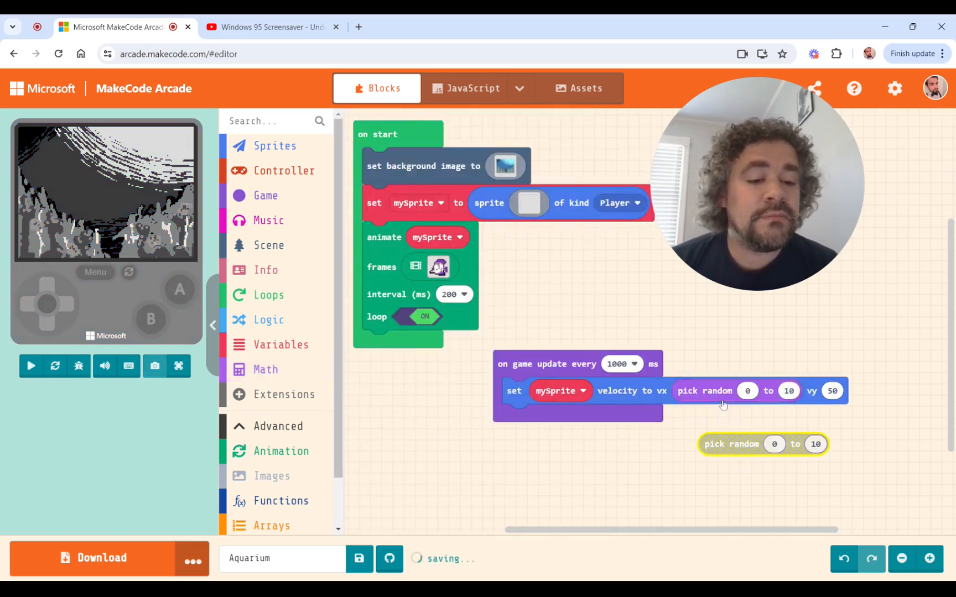
drag(731, 444, 861, 392)
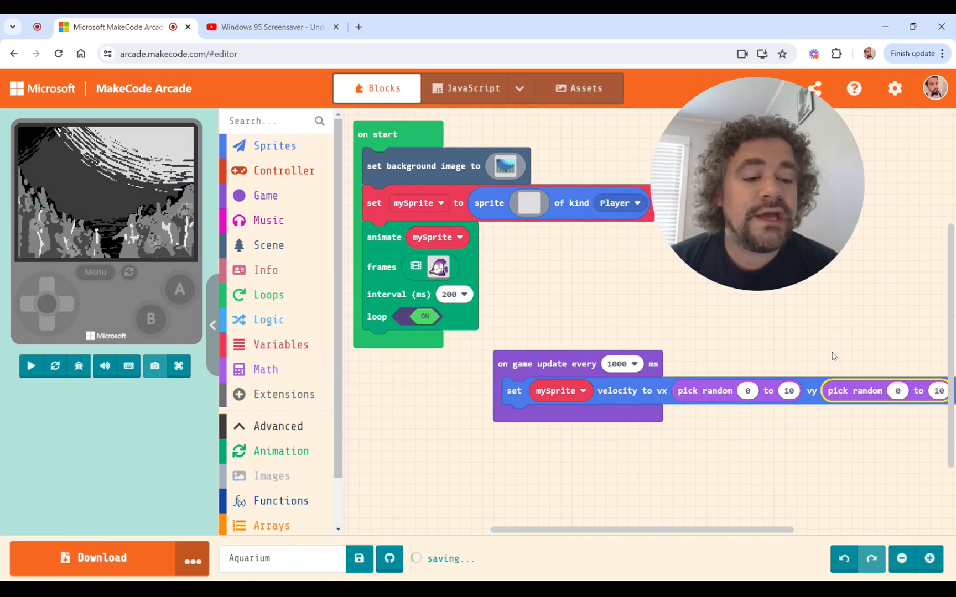
- Set the minimum of both random velocity ranges to -10 and check the fish's movement in the full-screen simulator
scroll(833, 356, right, 3)
click(676, 391)
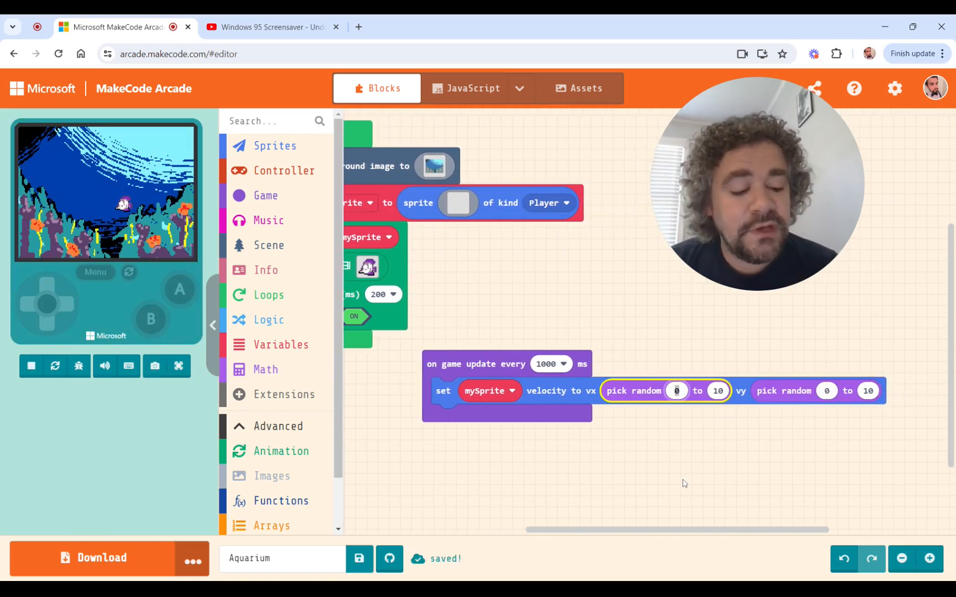
text(-10)
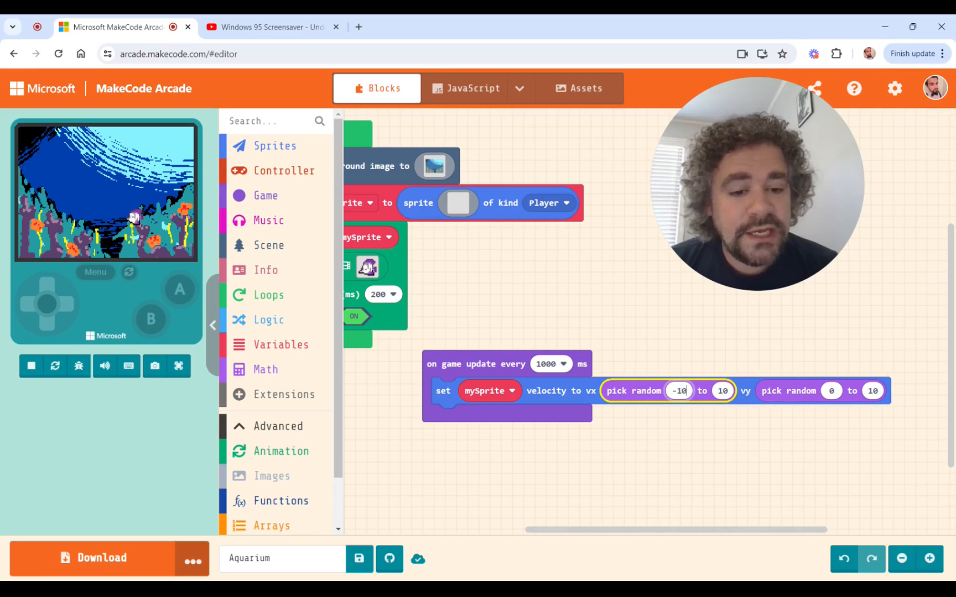
click(833, 385)
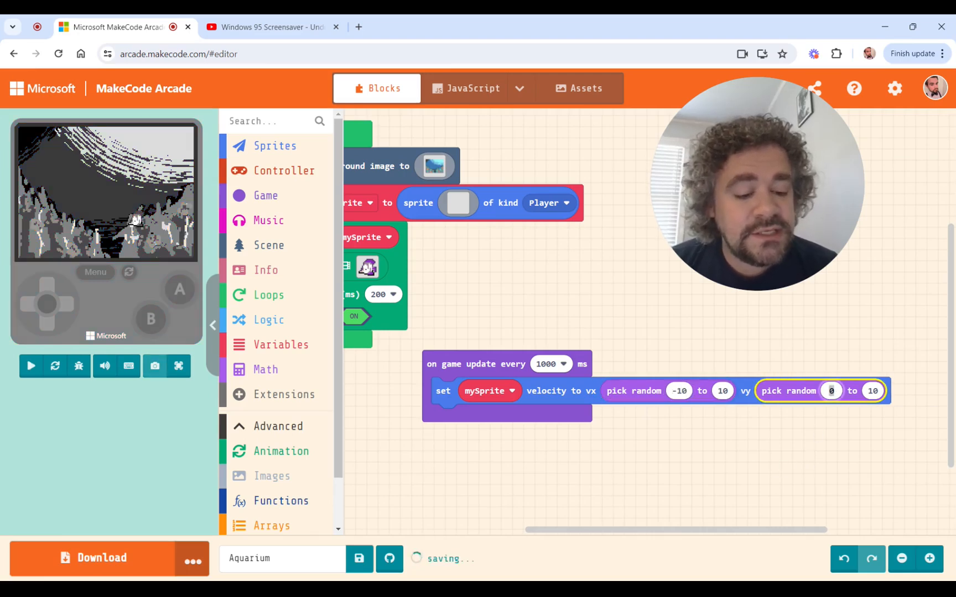
text(-10)
click(773, 336)
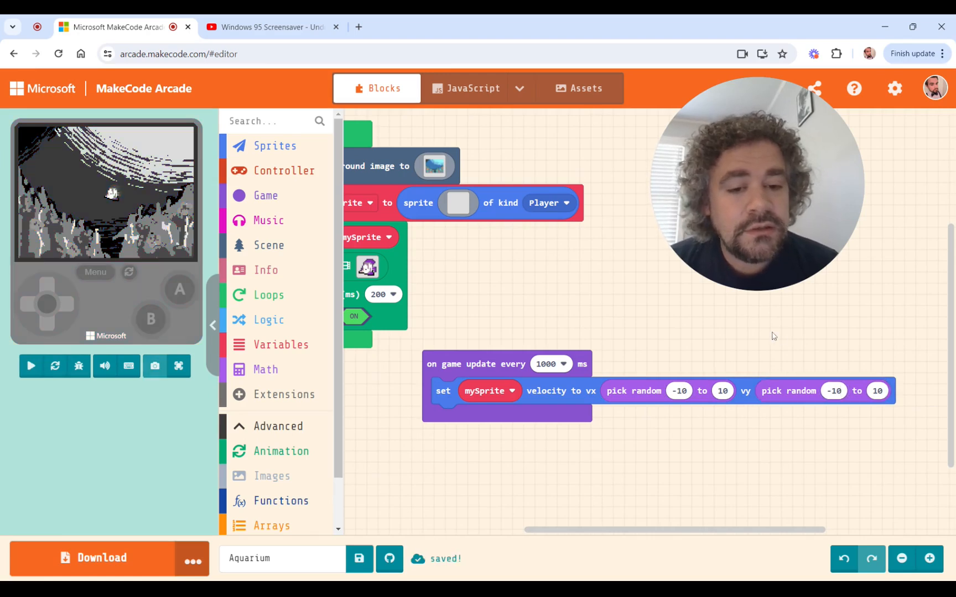
click(179, 370)
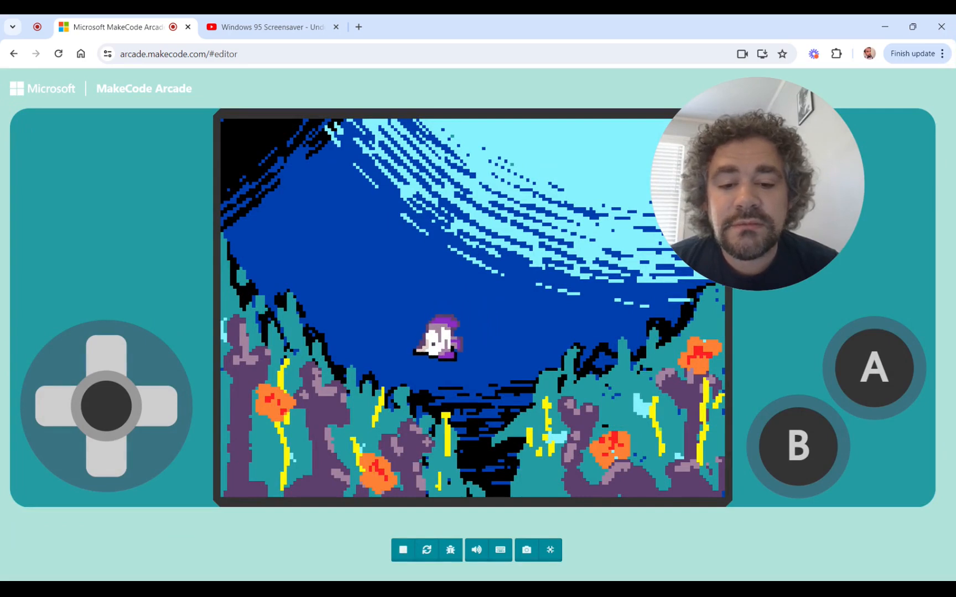
click(550, 550)
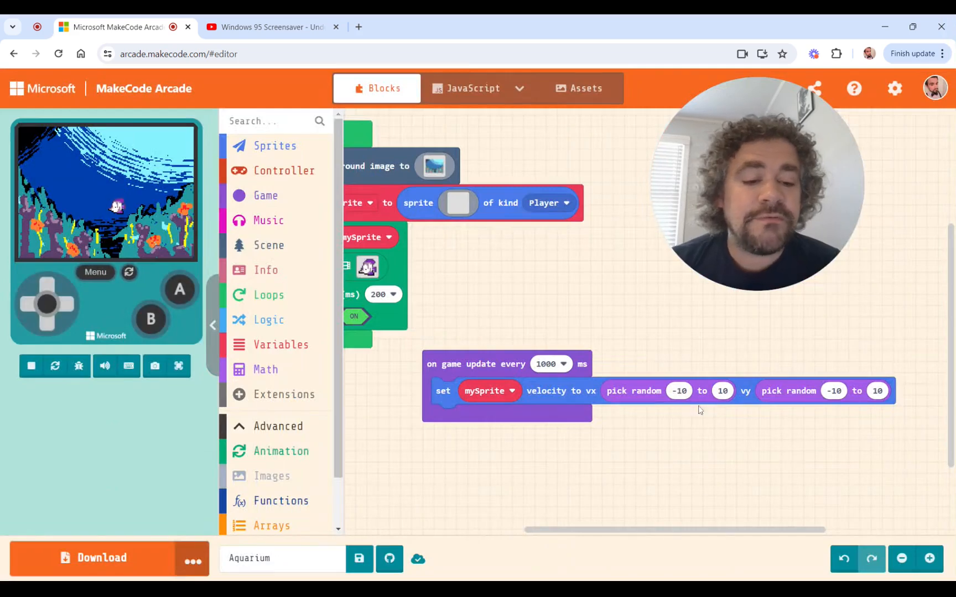
- Set both random velocity ranges to -20 to 20 and check the fish's movement in the full-screen simulator
click(681, 393)
text(-20)
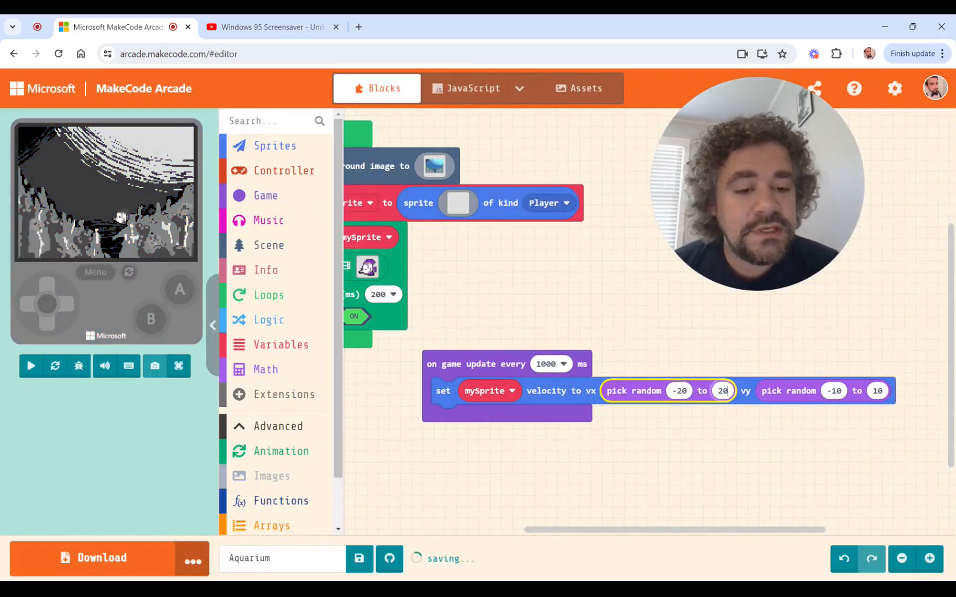
key(Tab)
text(-20)
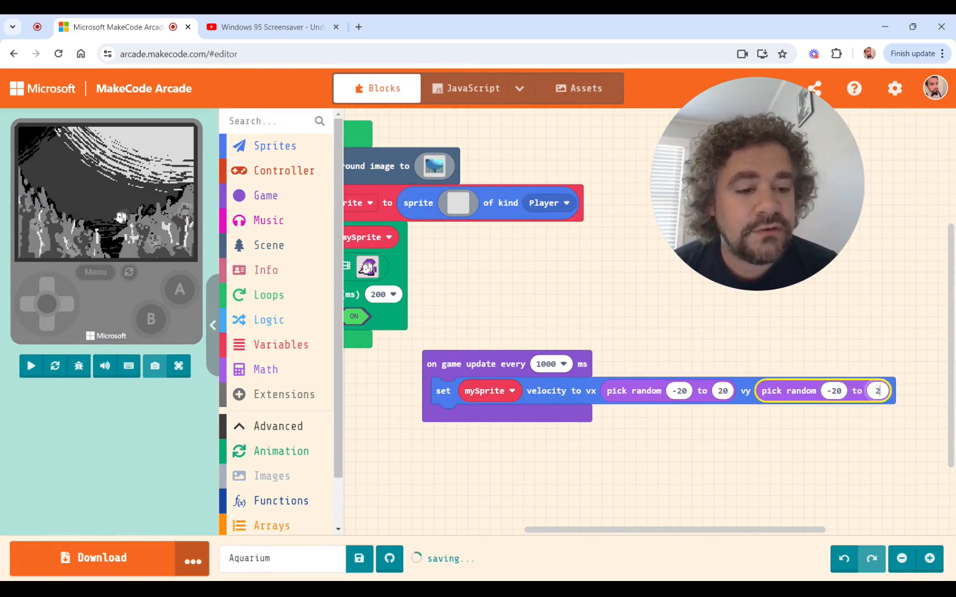
click(854, 361)
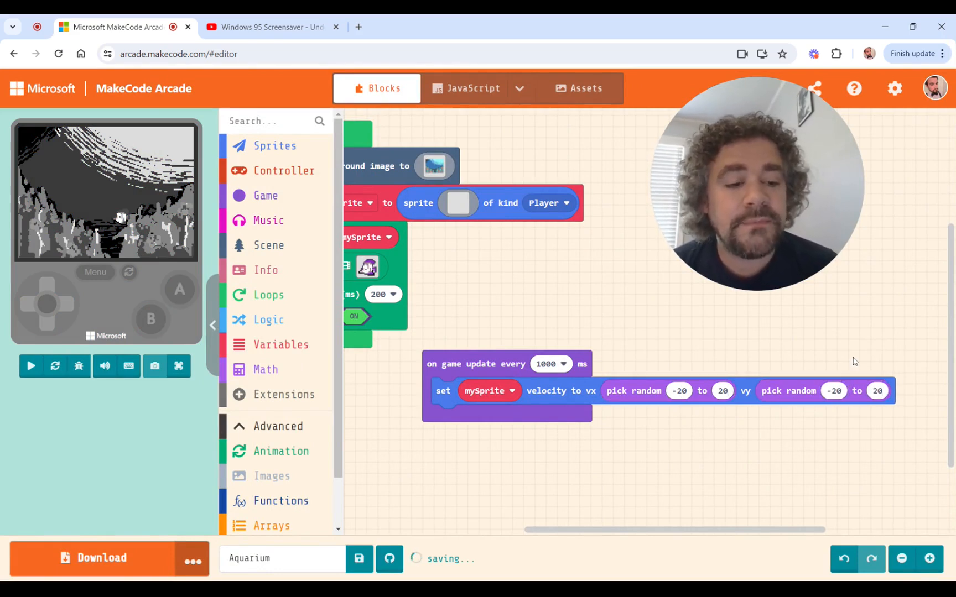
click(175, 373)
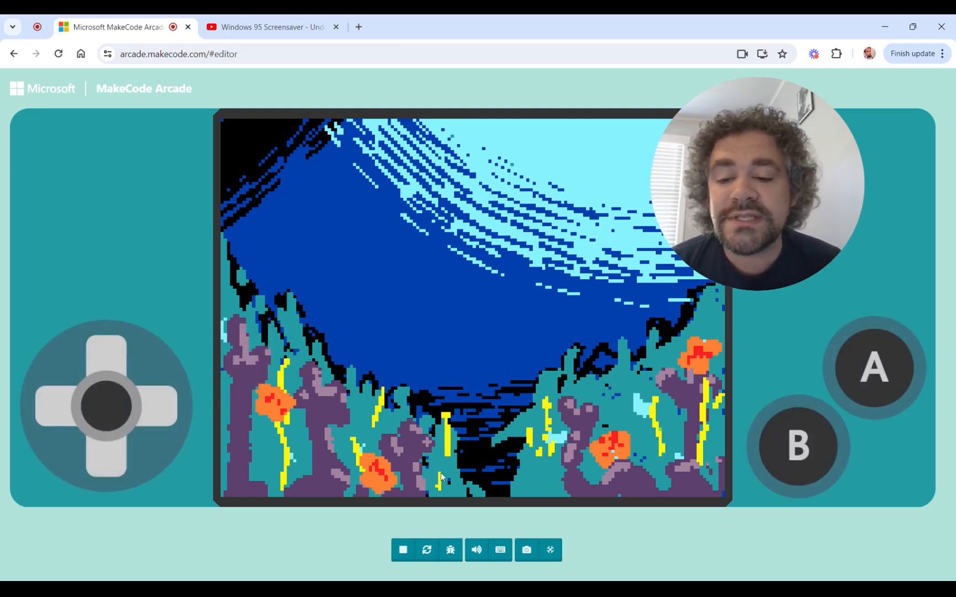
click(550, 550)
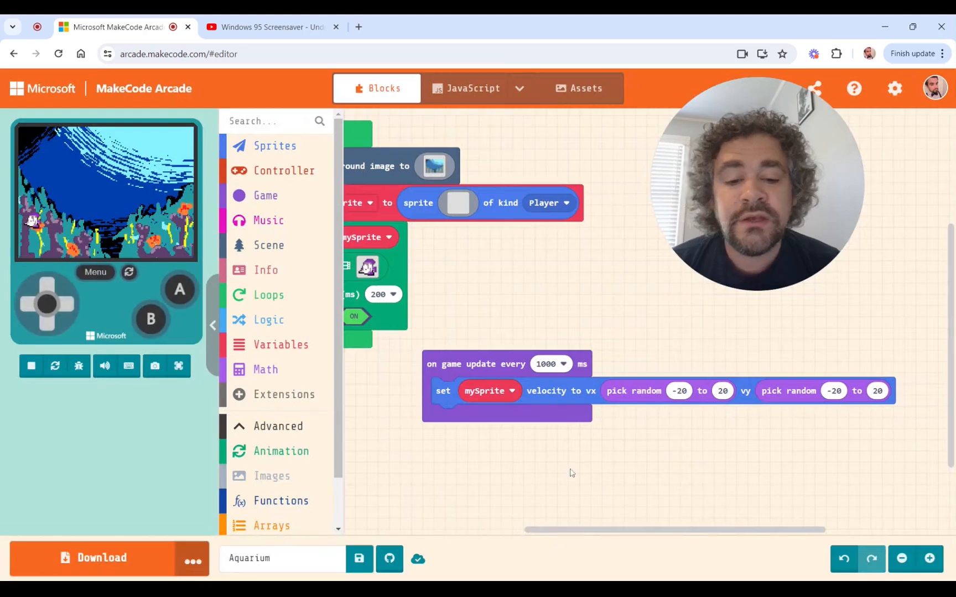
- Add a set mySprite bounce on wall ON block below the velocity block and test it in the full-screen simulator
click(273, 157)
scroll(512, 437, down, 5)
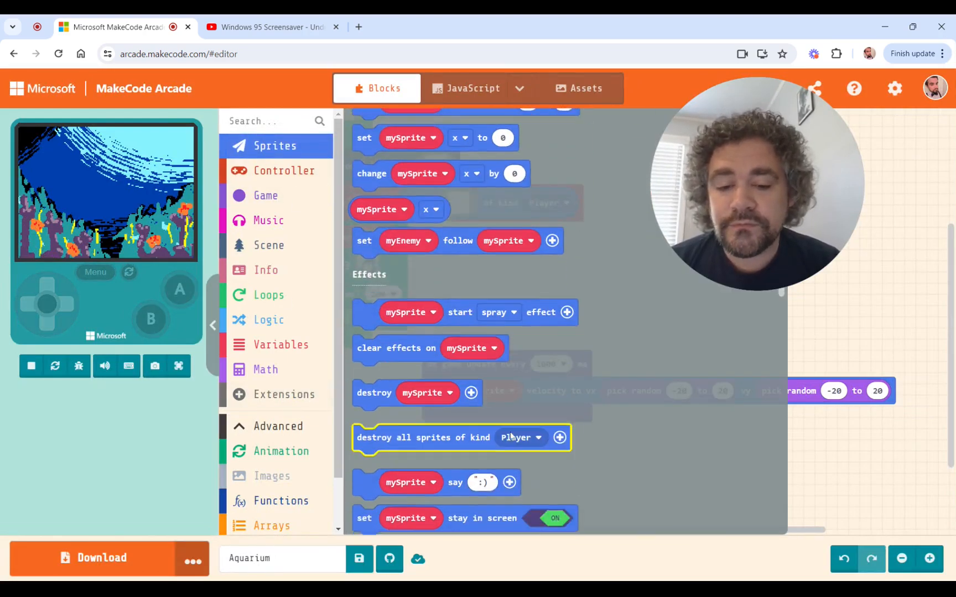
scroll(511, 437, down, 5)
drag(453, 264, 543, 432)
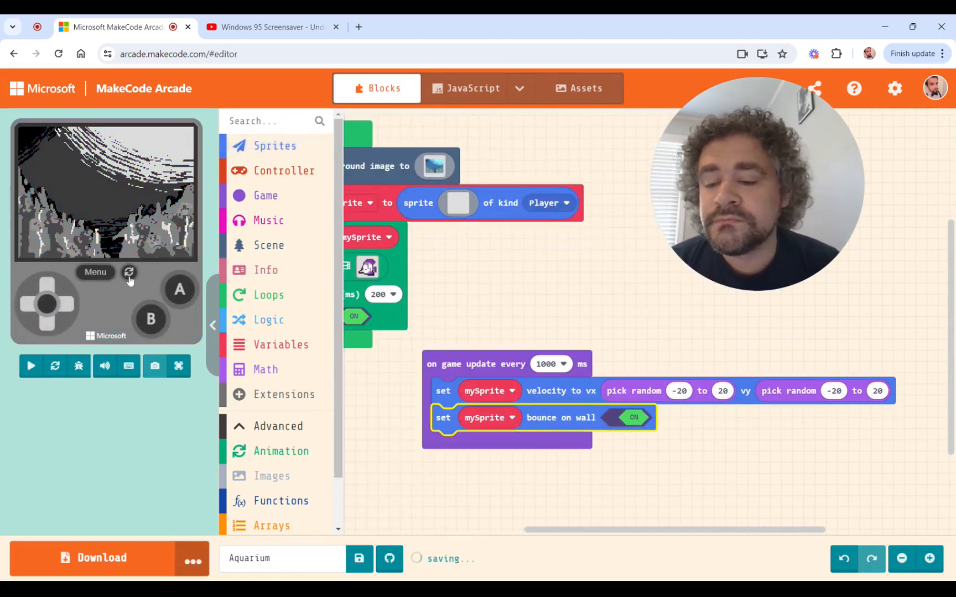
click(179, 367)
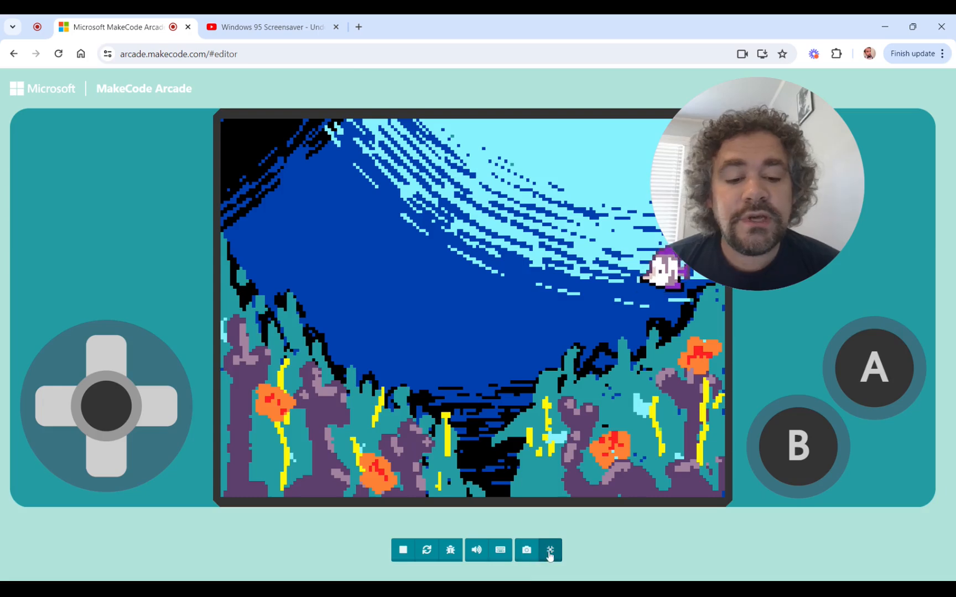
click(549, 550)
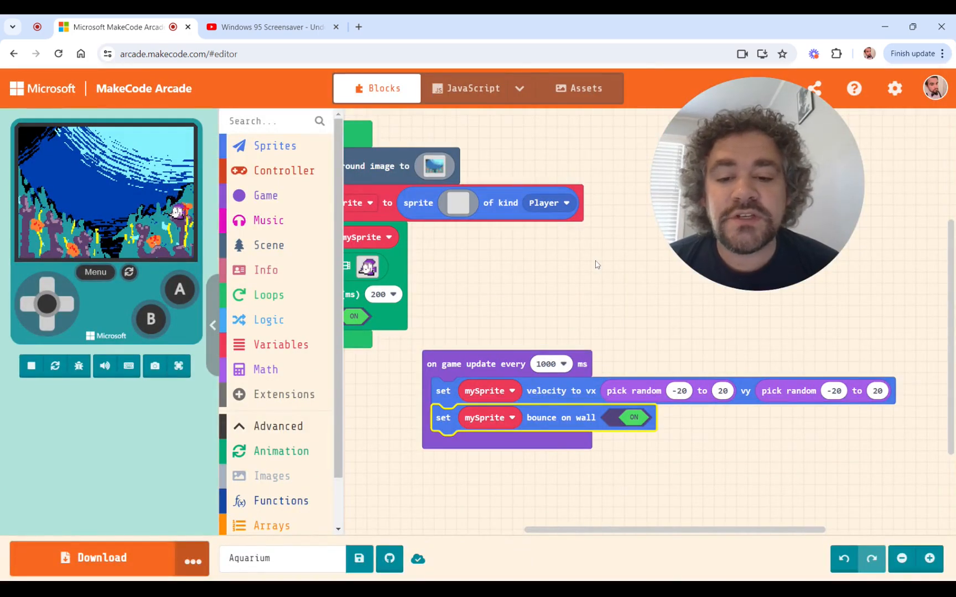
- Add a second on game update every block below the first one and set its interval to 2 seconds
drag(596, 265, 691, 191)
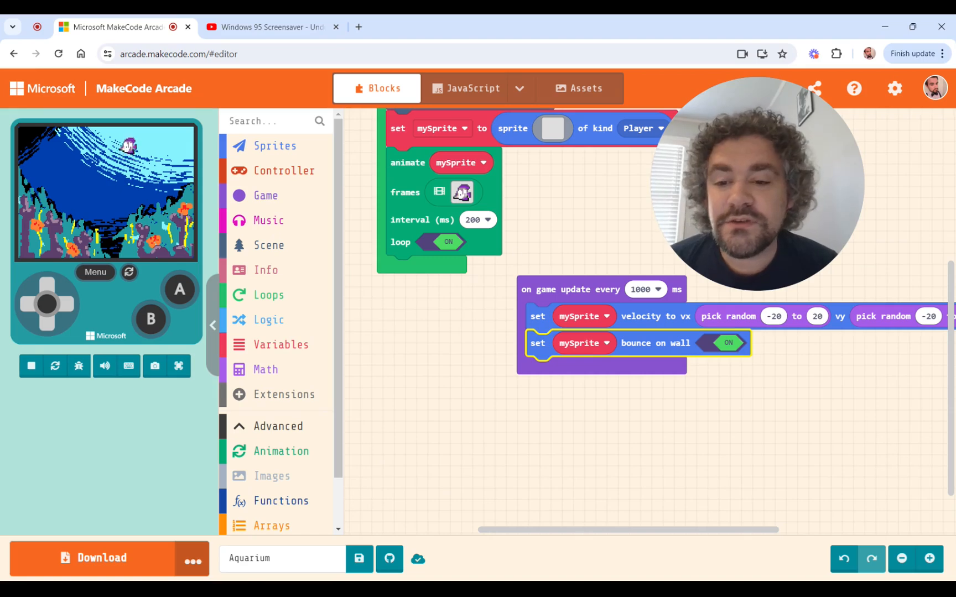
click(265, 195)
drag(391, 263, 428, 403)
scroll(469, 321, down, 3)
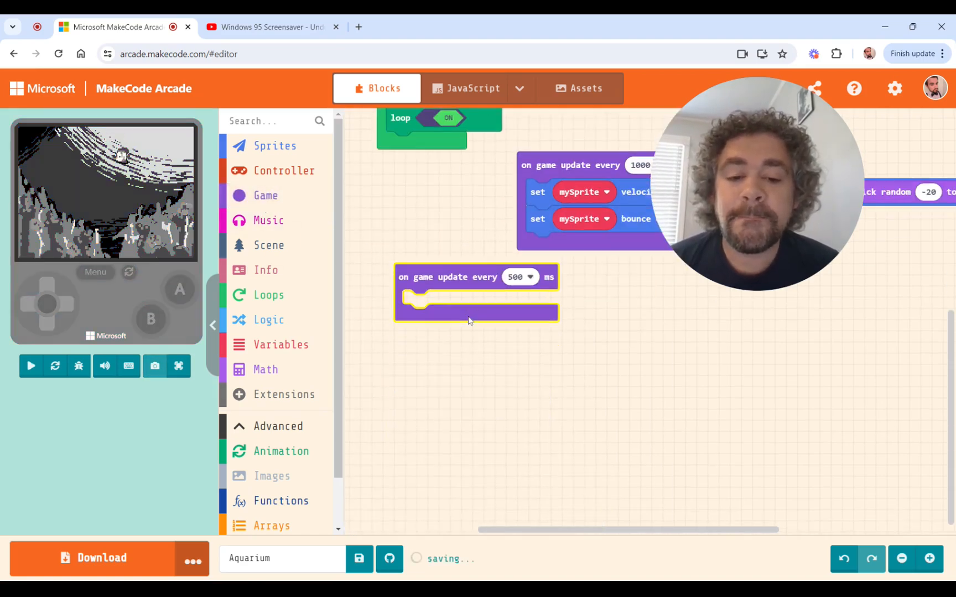
click(506, 283)
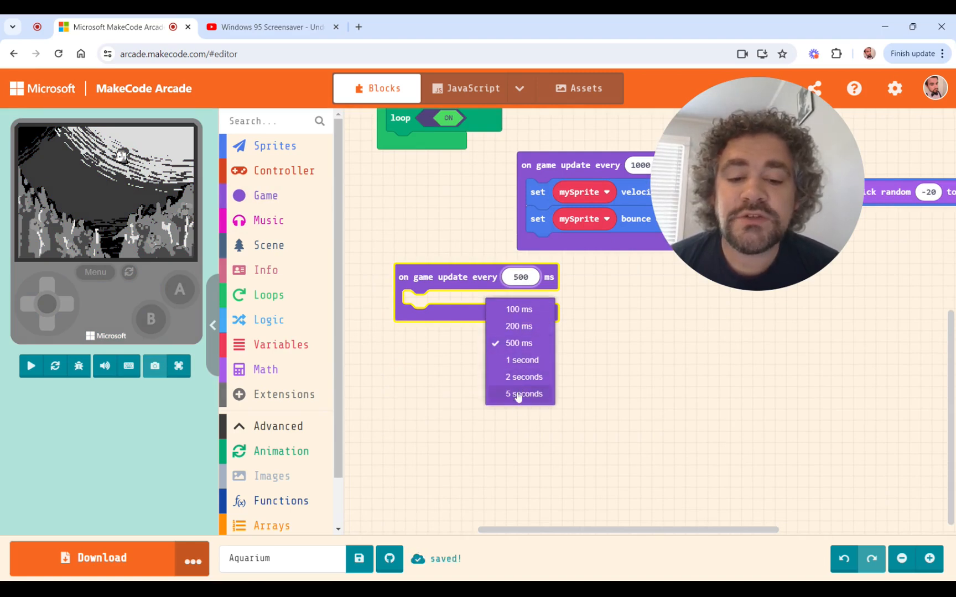
click(521, 394)
click(527, 271)
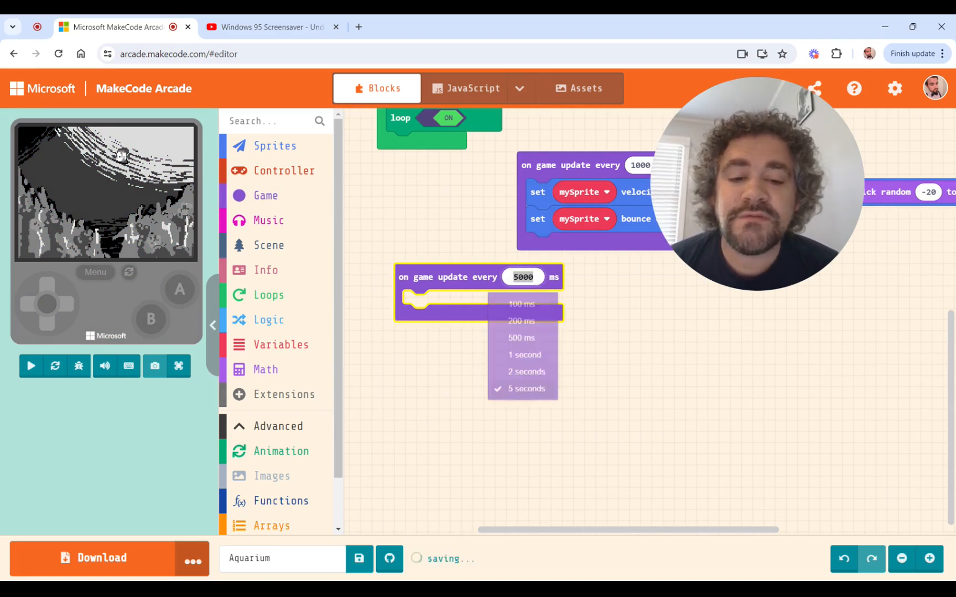
click(513, 373)
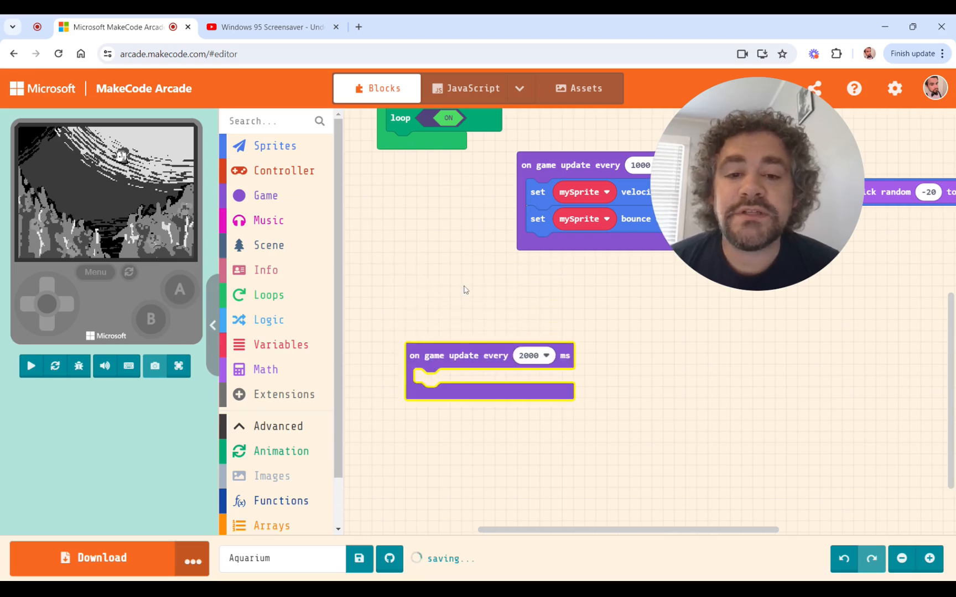
scroll(464, 288, right, 2)
scroll(465, 288, up, 1)
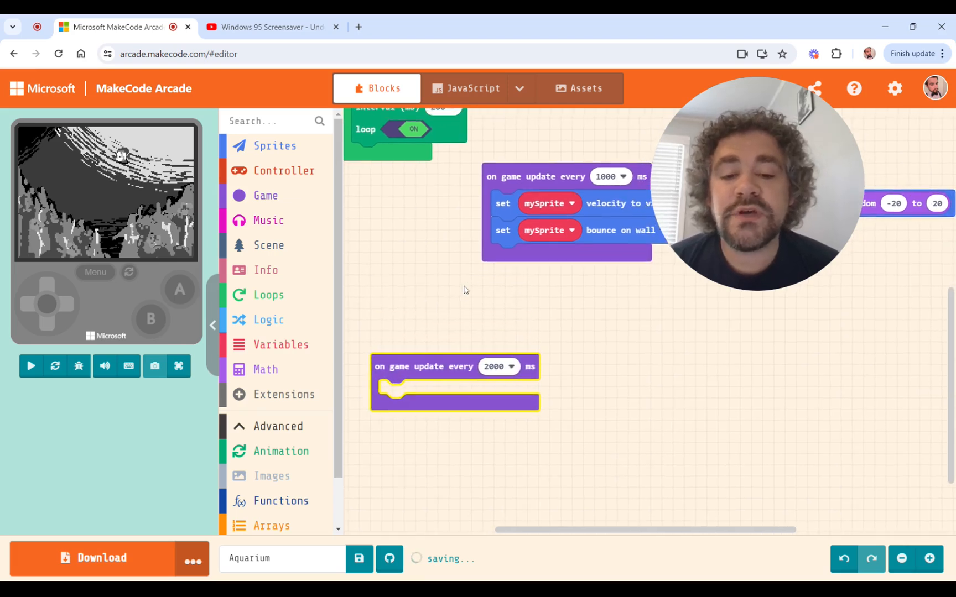
- Place a set projectile block, from side with vx 50 vy 50, inside the 2000 ms game update block
click(273, 148)
scroll(458, 357, down, 10)
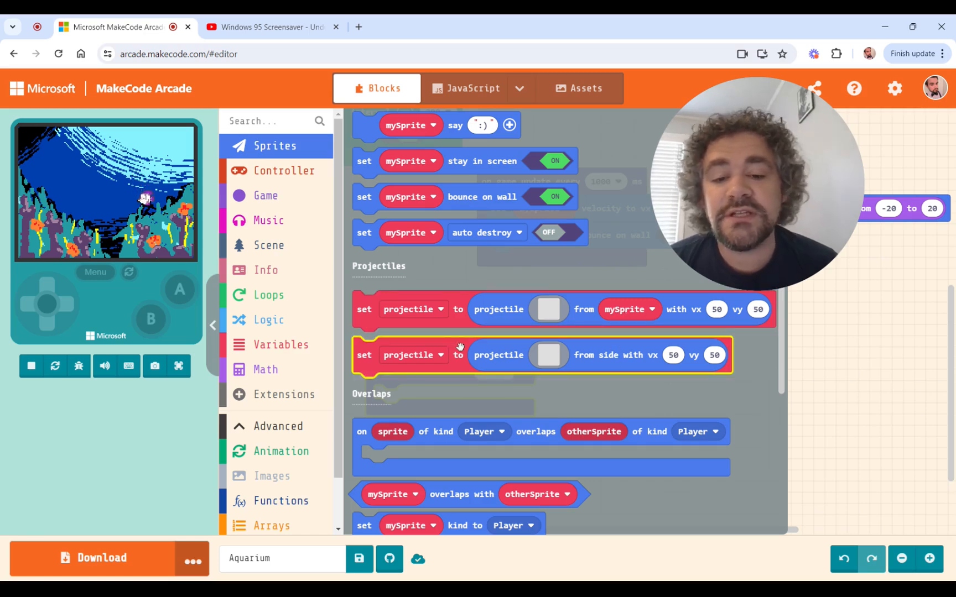
drag(460, 346, 469, 382)
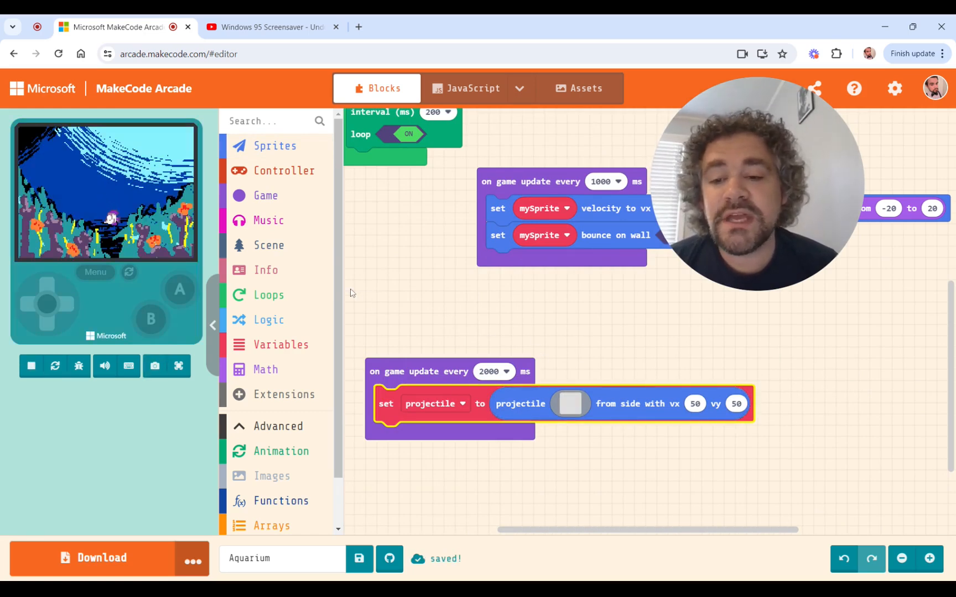
- Add an animate frames block under the set projectile block and change its target sprite to projectile
click(272, 454)
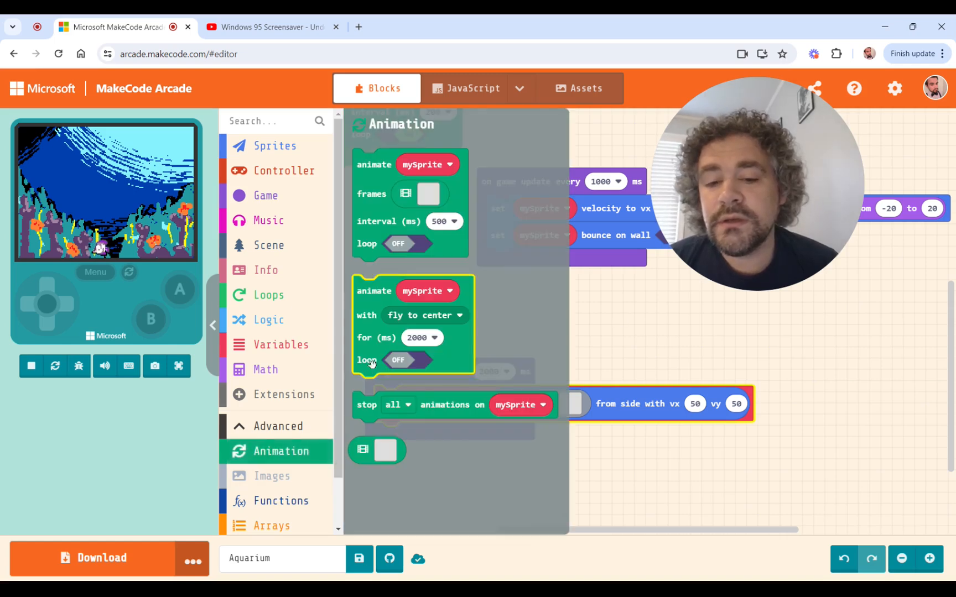
drag(373, 165, 396, 440)
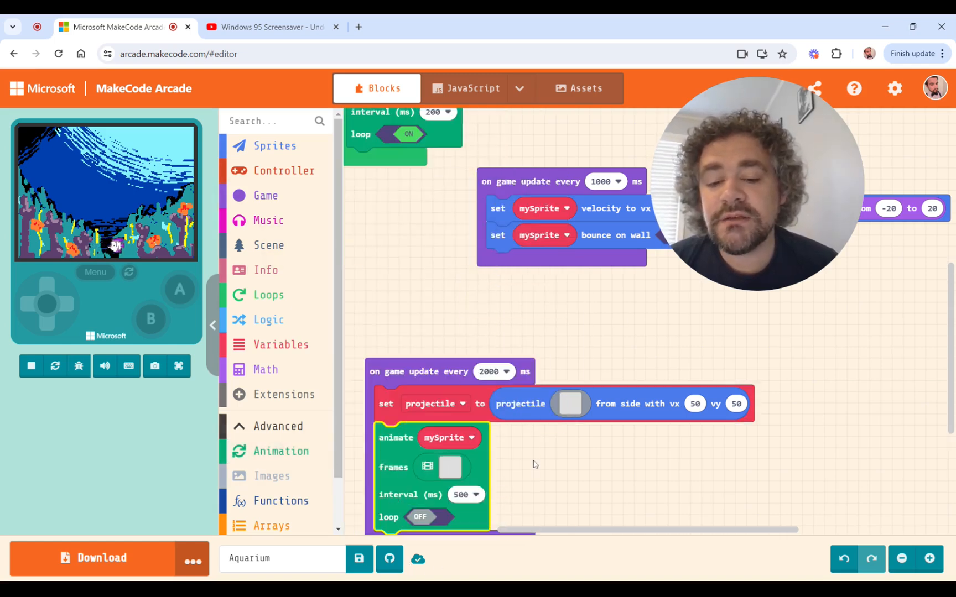
drag(535, 465, 587, 367)
click(501, 342)
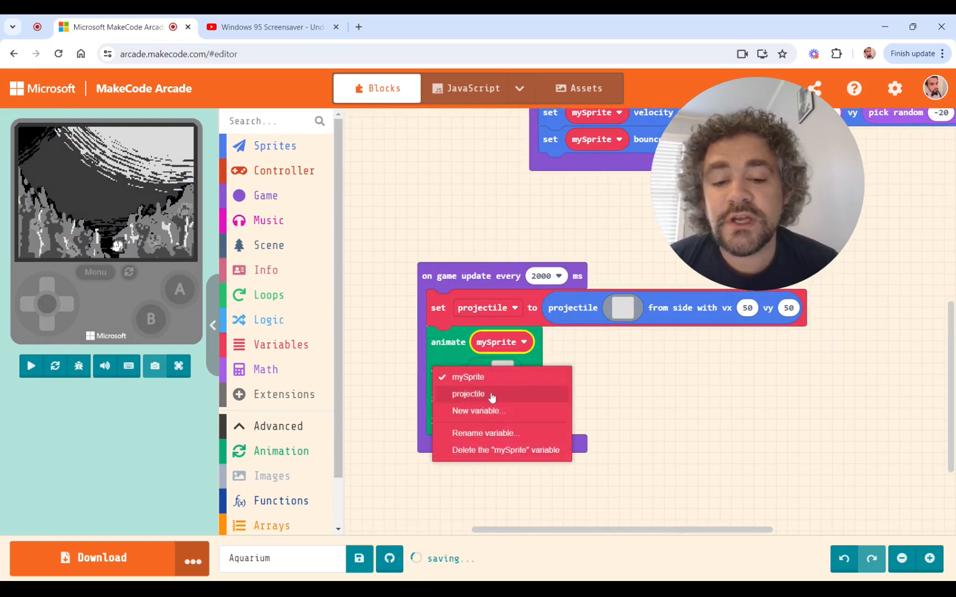
click(490, 395)
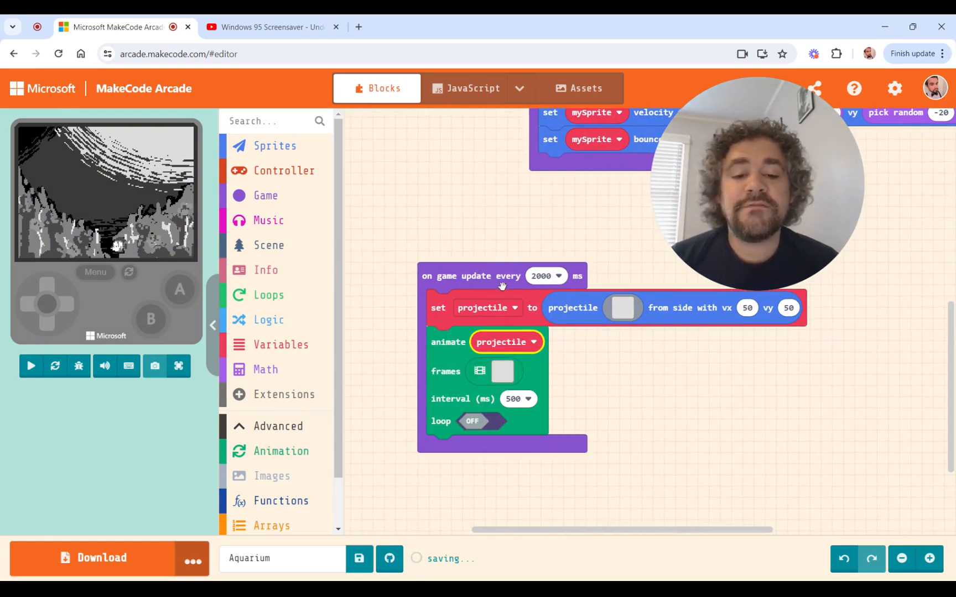
scroll(698, 361, right, 3)
scroll(698, 360, up, 1)
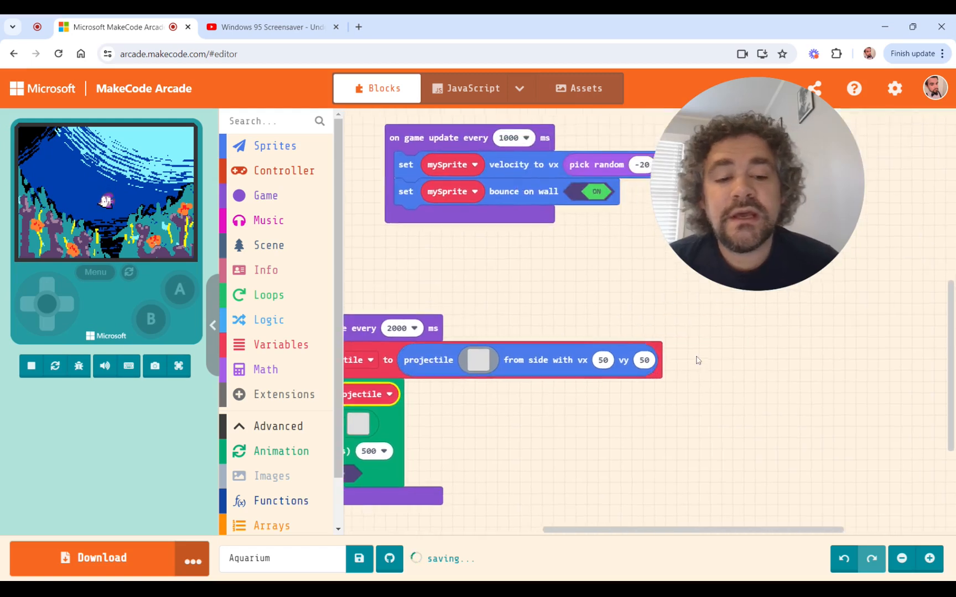
scroll(698, 361, left, 3)
scroll(698, 361, down, 1)
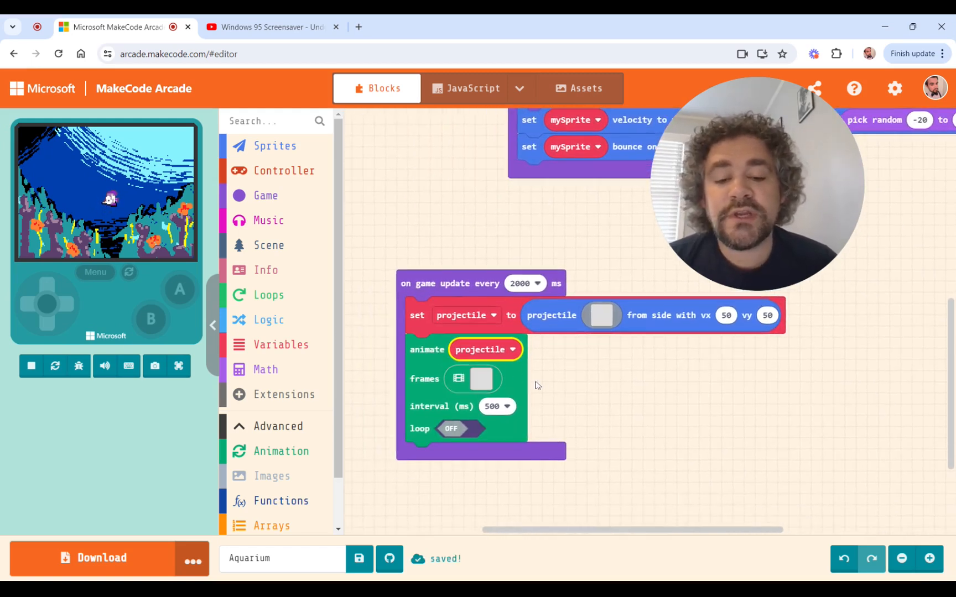
- Open the projectile animation's frames for editing and draw a stepped pink jellyfish dome, 8 pixels wide and 4 pixels tall
click(482, 380)
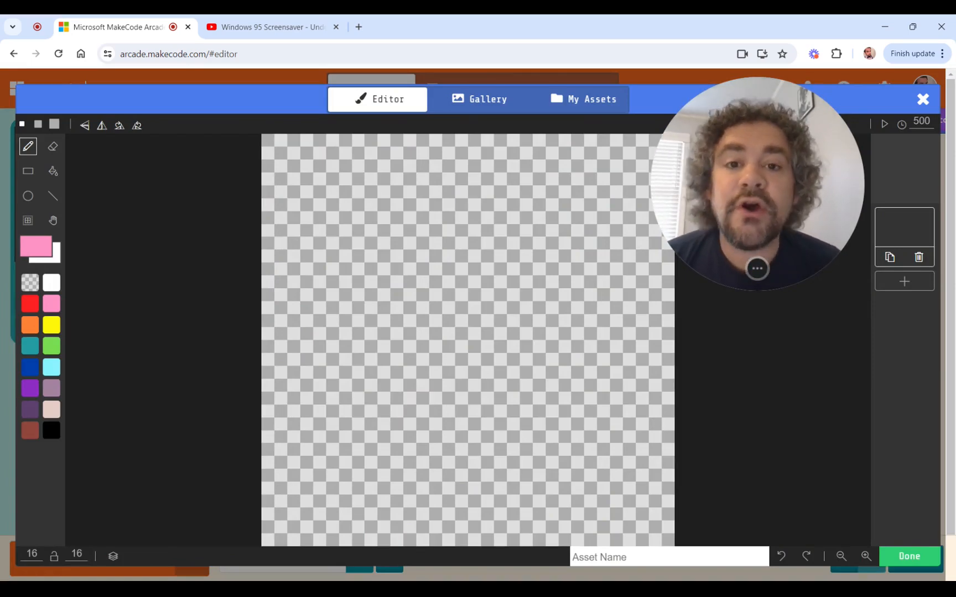
drag(722, 137, 100, 104)
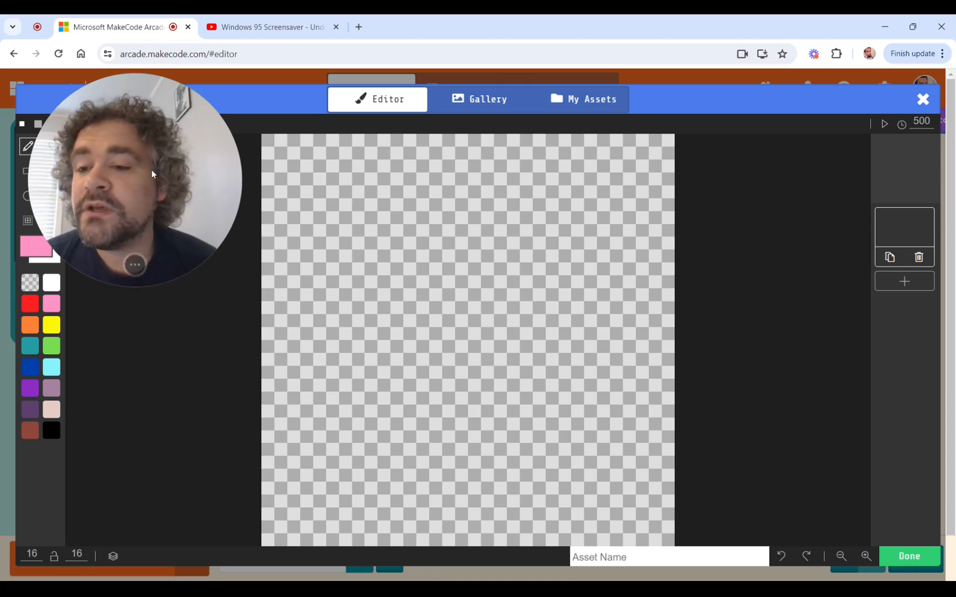
drag(153, 174, 161, 519)
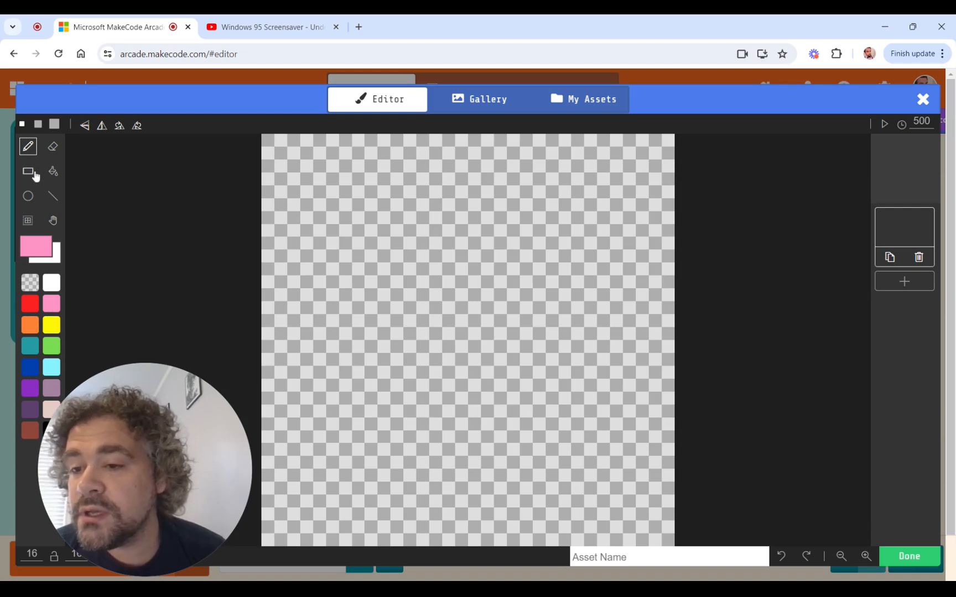
drag(377, 276, 558, 276)
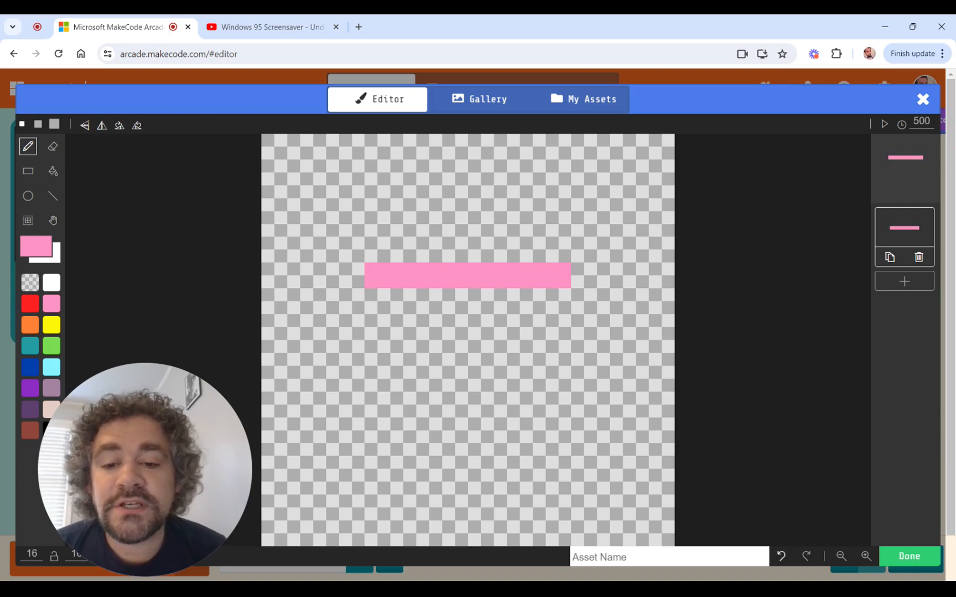
mouse_move(377, 249)
mouse_down()
mouse_move(403, 250)
mouse_move(480, 199)
mouse_move(558, 249)
mouse_move(480, 237)
mouse_move(429, 249)
mouse_up()
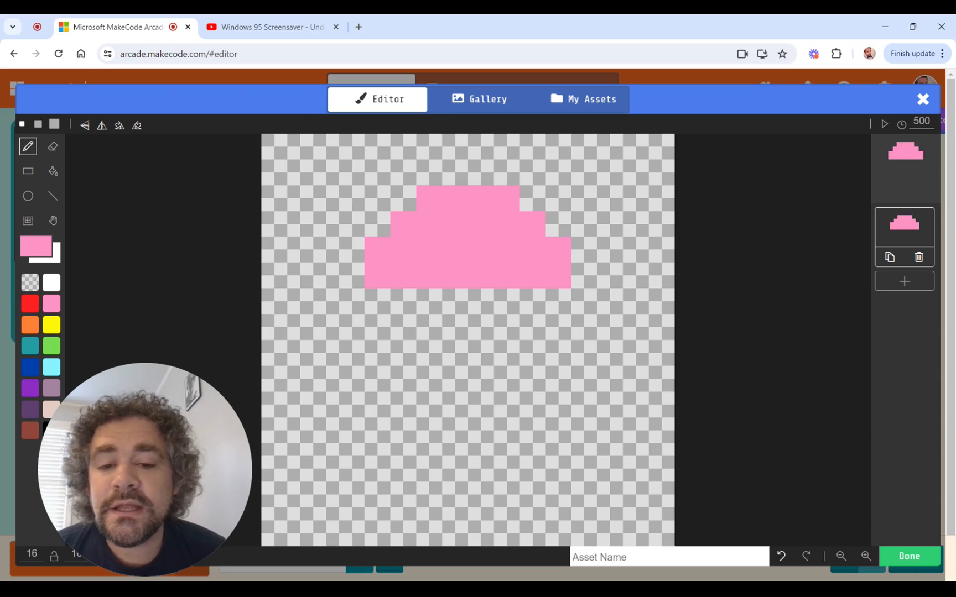
click(377, 301)
key(ctrl+z)
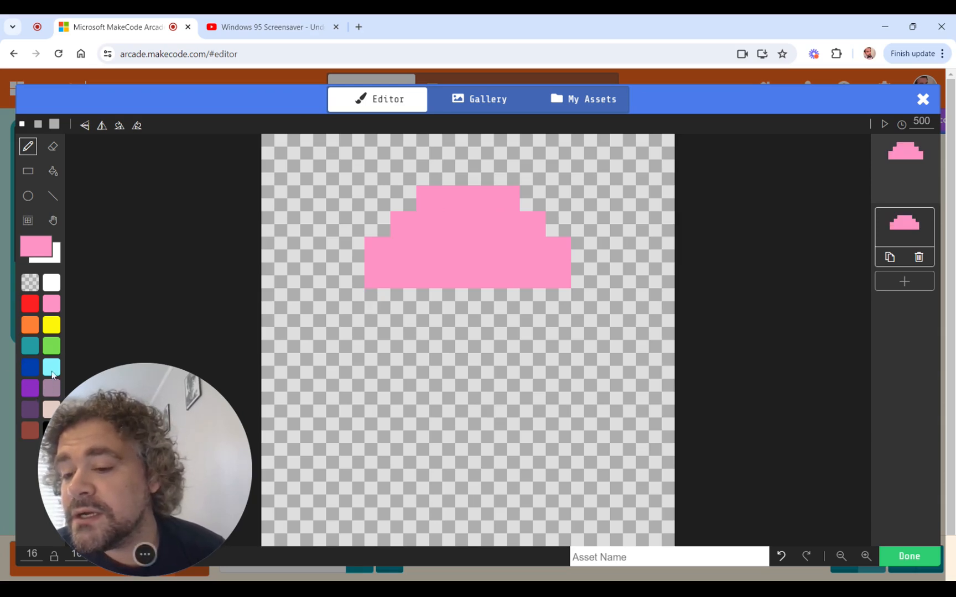
- Draw a purple zigzag tentacle 7 pixels tall below the dome's left edge and erase its stray pixels
click(378, 301)
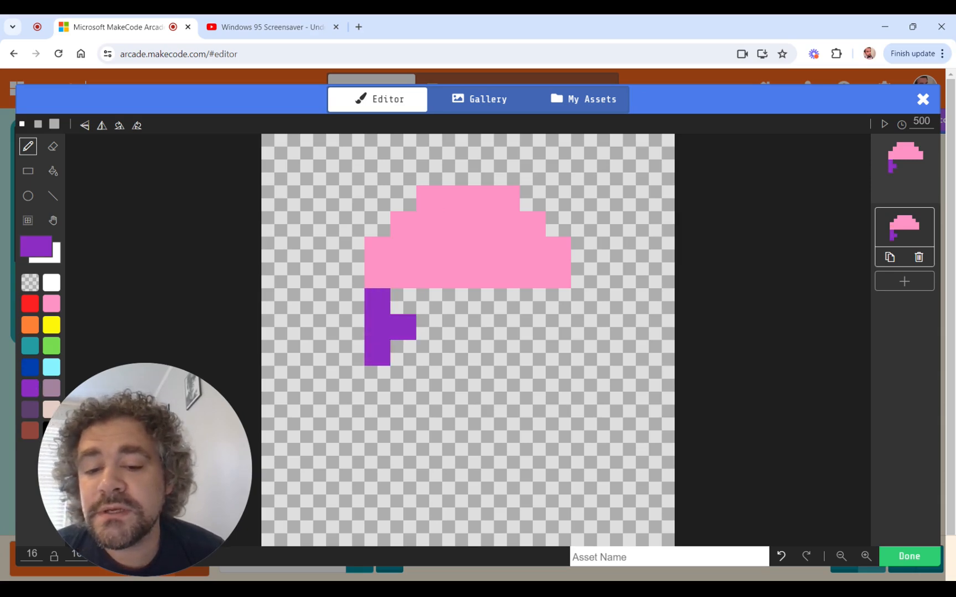
click(377, 404)
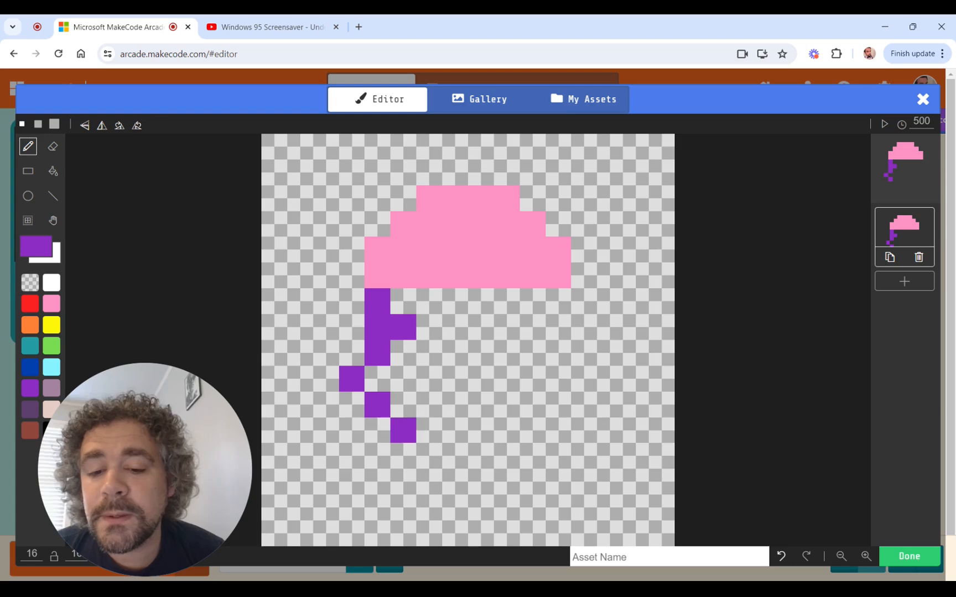
click(378, 455)
click(352, 482)
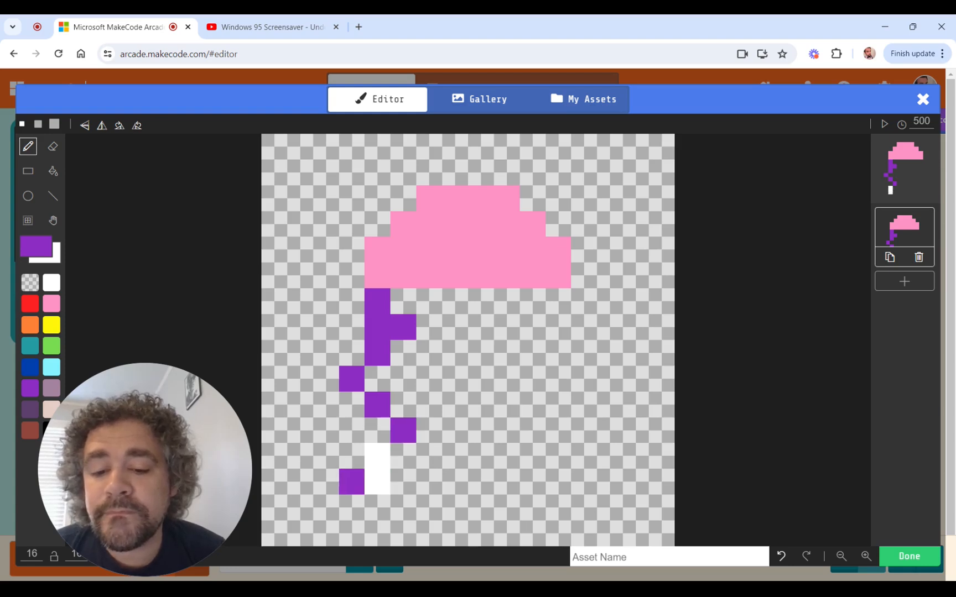
click(377, 482)
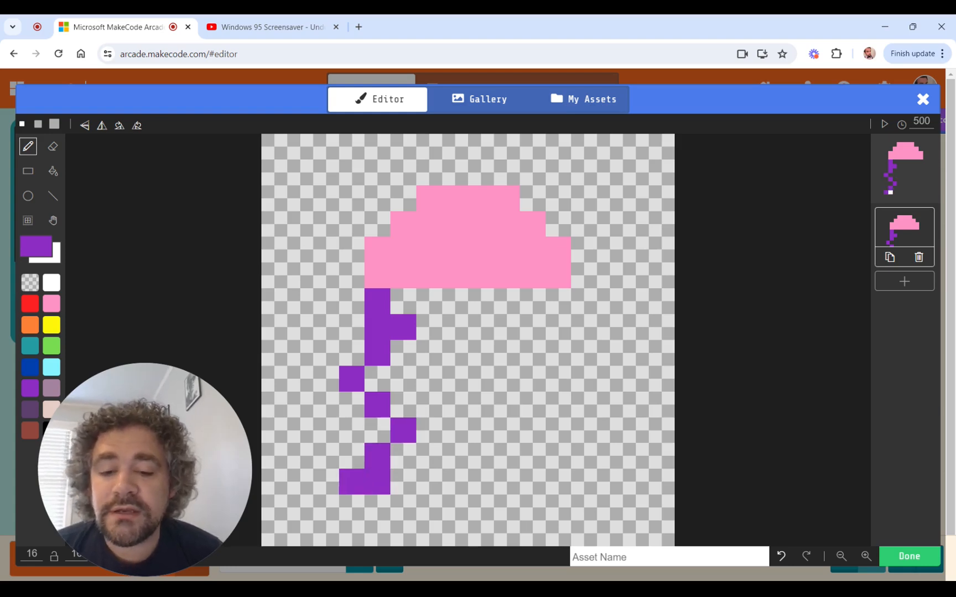
click(53, 146)
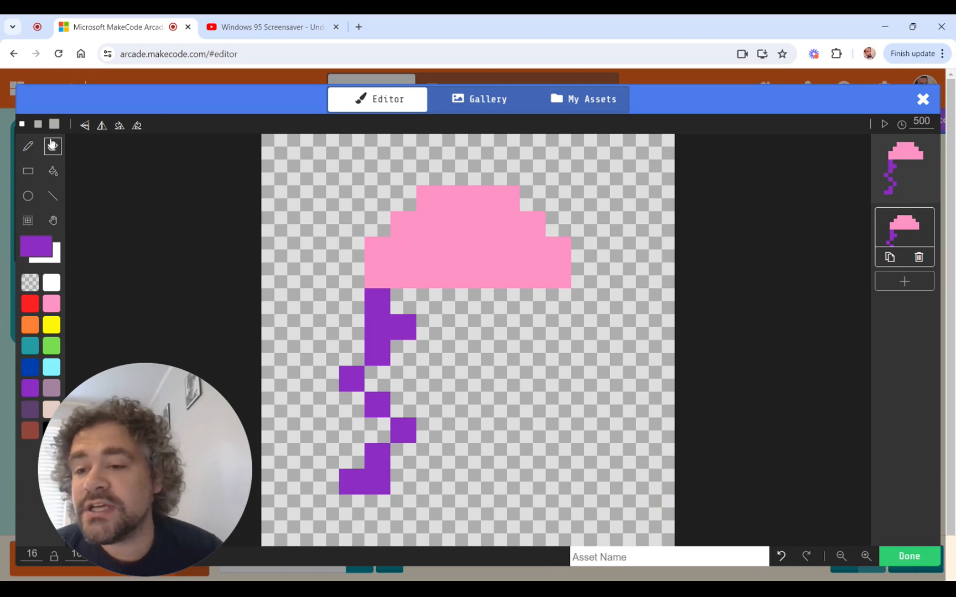
click(377, 327)
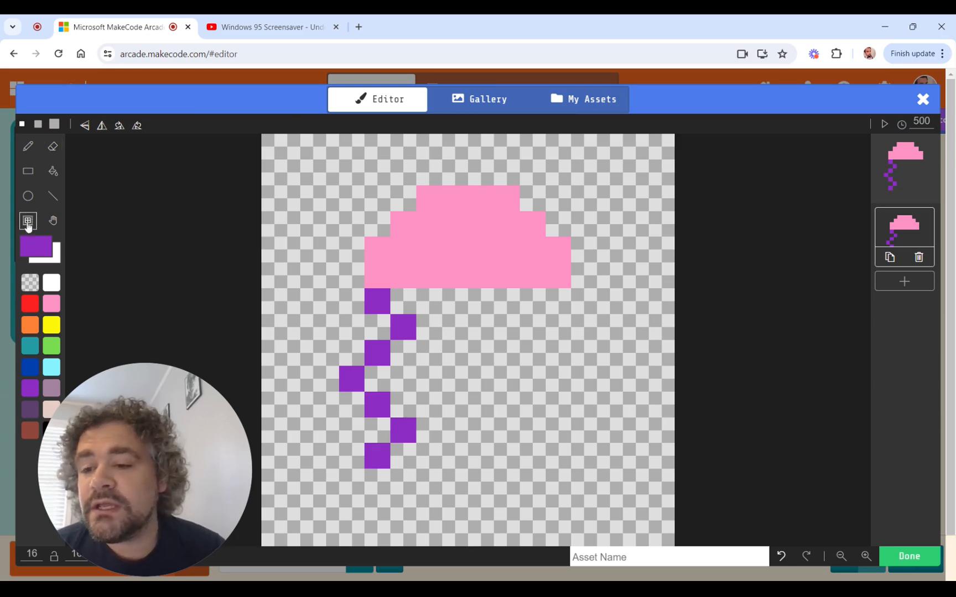
- Copy the purple tentacle and place two evenly spaced copies below the middle and right part of the dome
drag(313, 288, 415, 467)
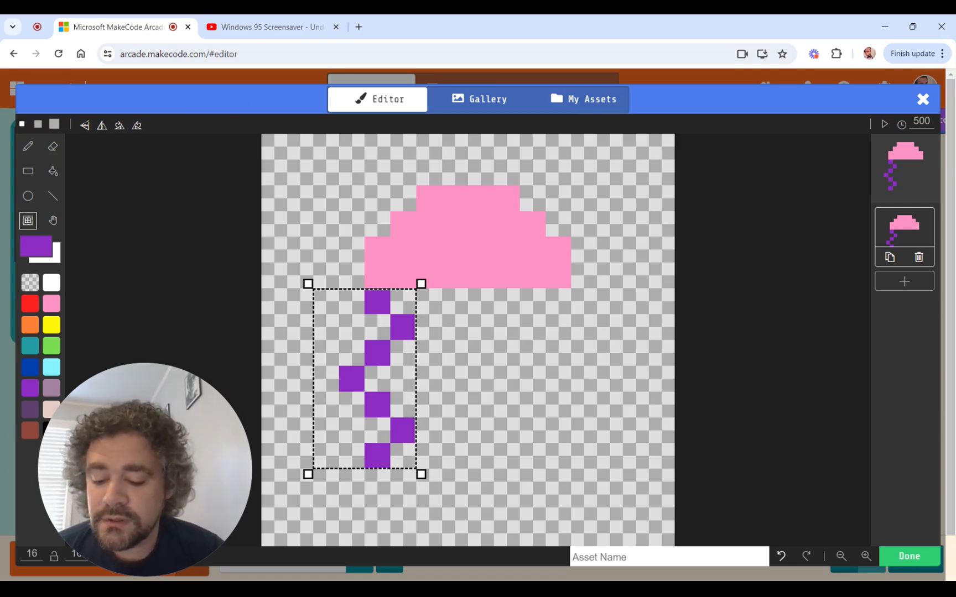
key(ctrl+v)
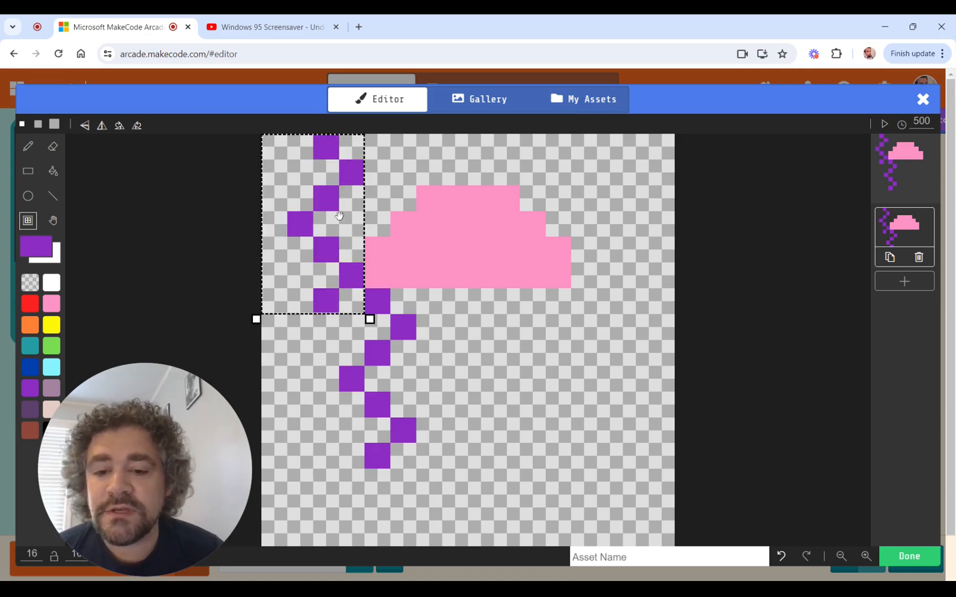
drag(326, 213, 456, 368)
key(ctrl+v)
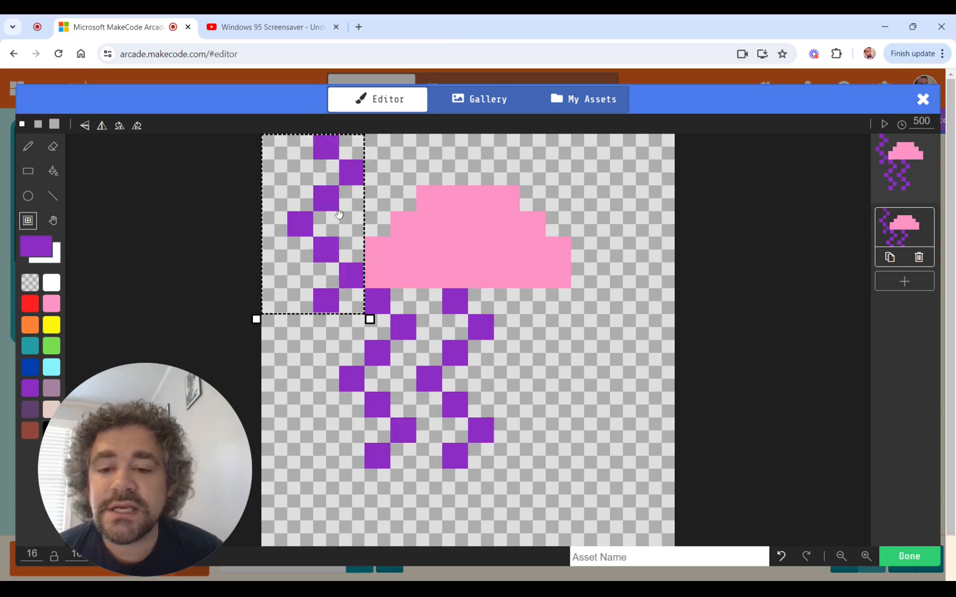
drag(327, 222, 528, 370)
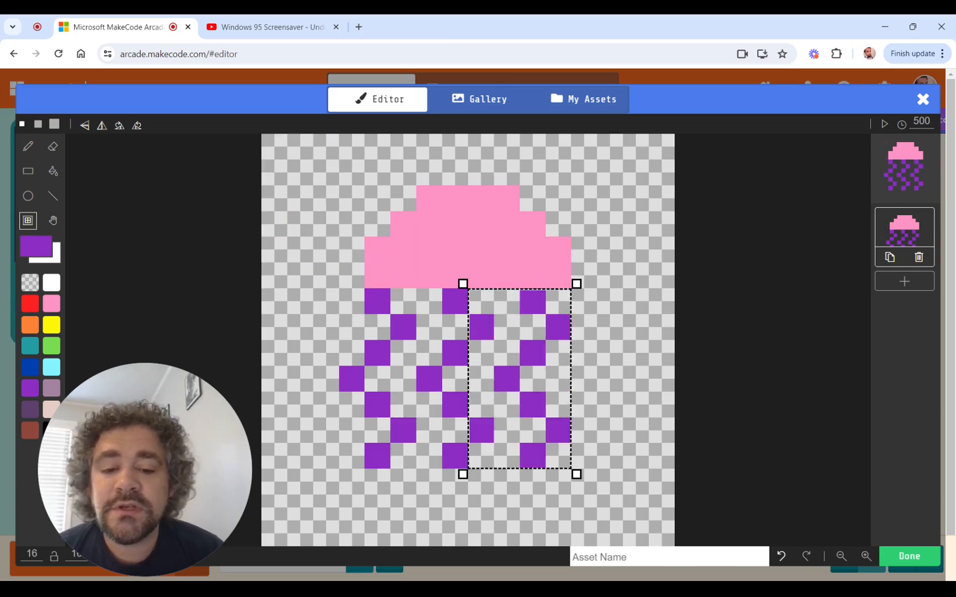
key(Escape)
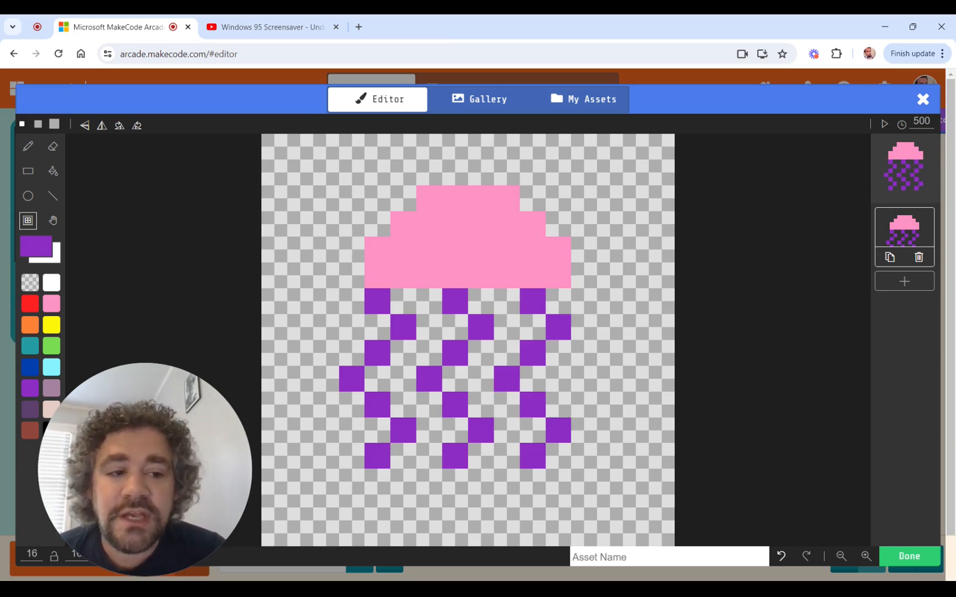
- Duplicate the jellyfish frame and switch between the two frames to compare them, ending on the second frame
drag(108, 480, 724, 182)
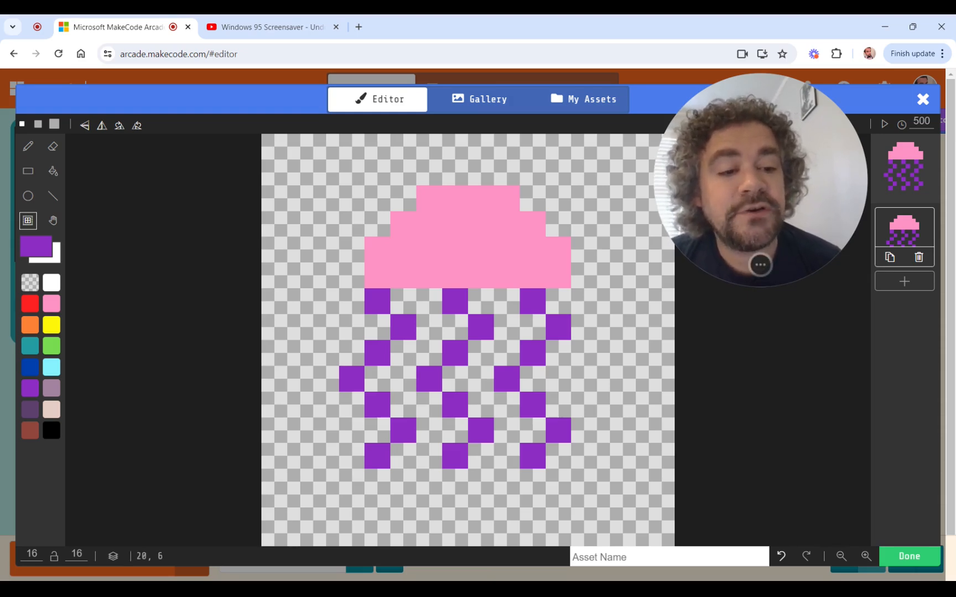
click(890, 258)
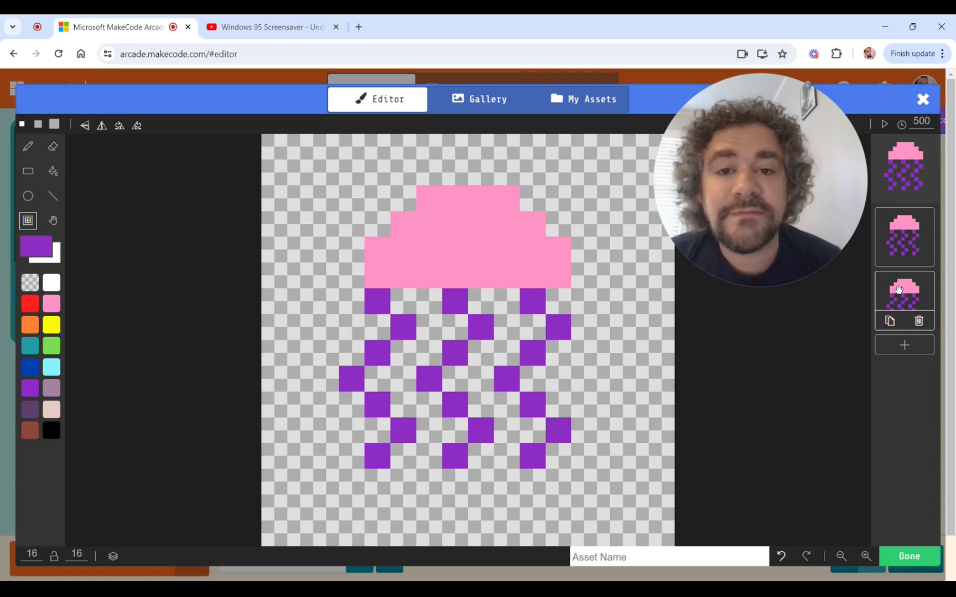
click(896, 232)
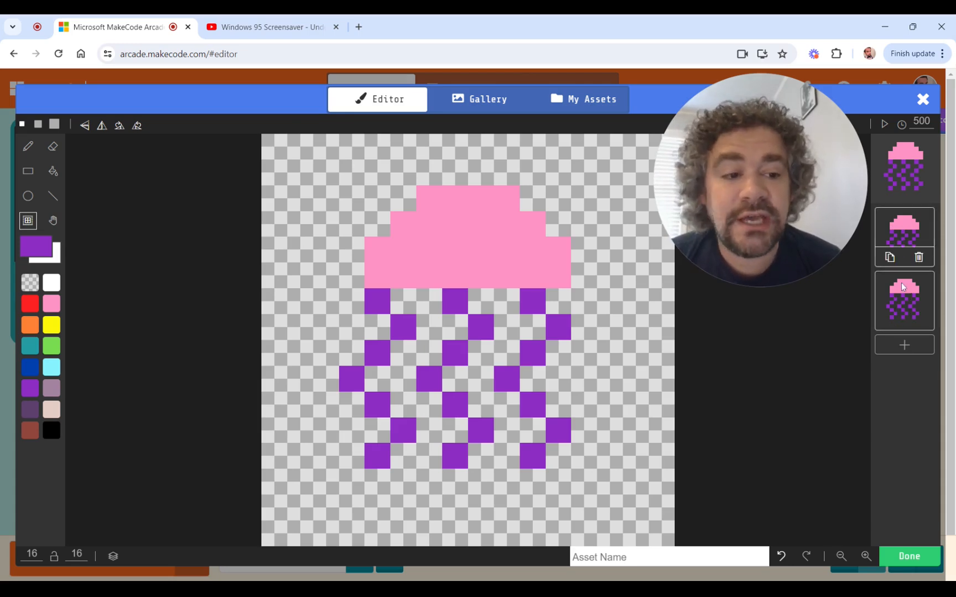
click(901, 290)
click(892, 236)
click(896, 303)
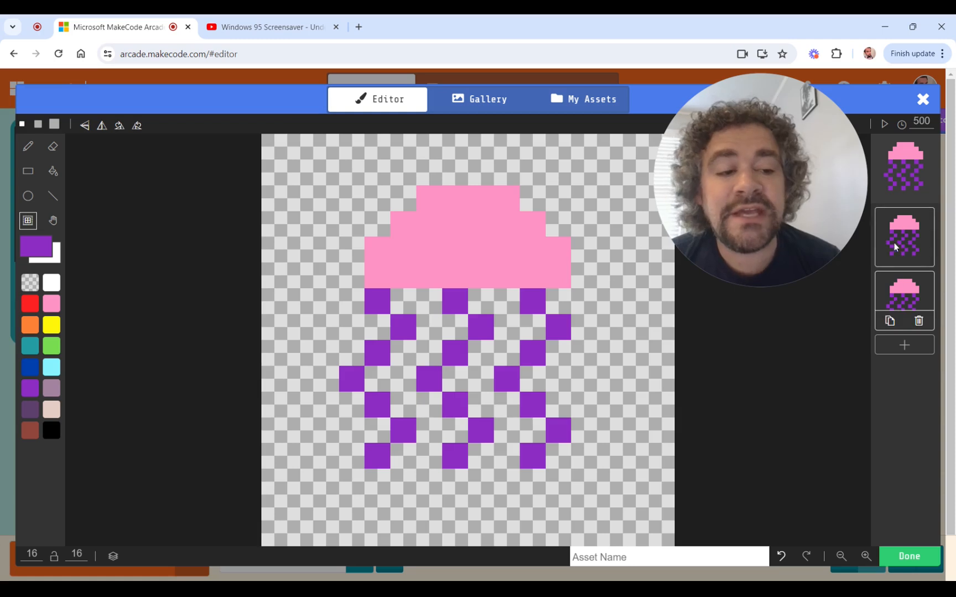
click(896, 247)
click(903, 292)
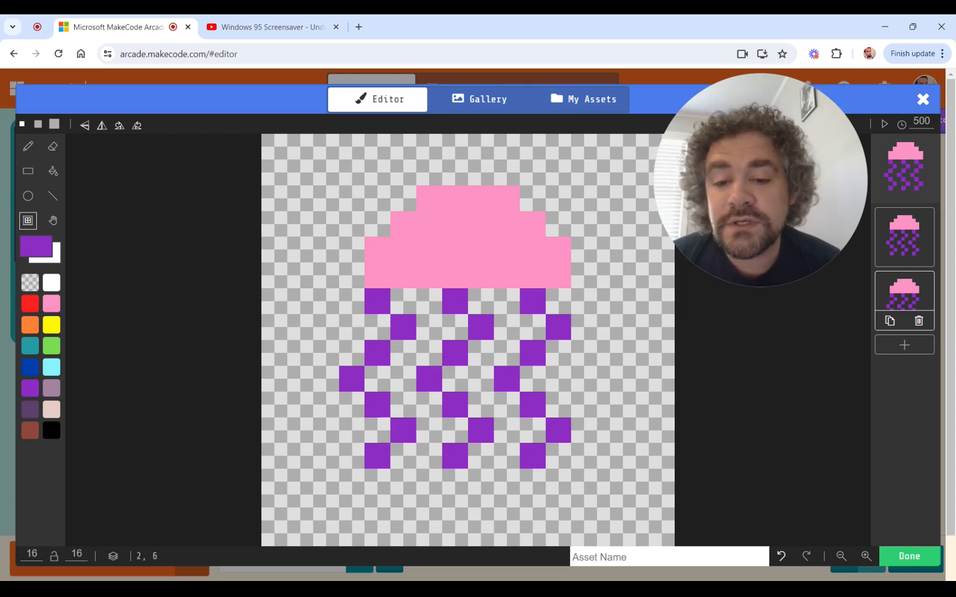
- Select all three tentacles in the second frame and flip them horizontally
drag(326, 301, 584, 457)
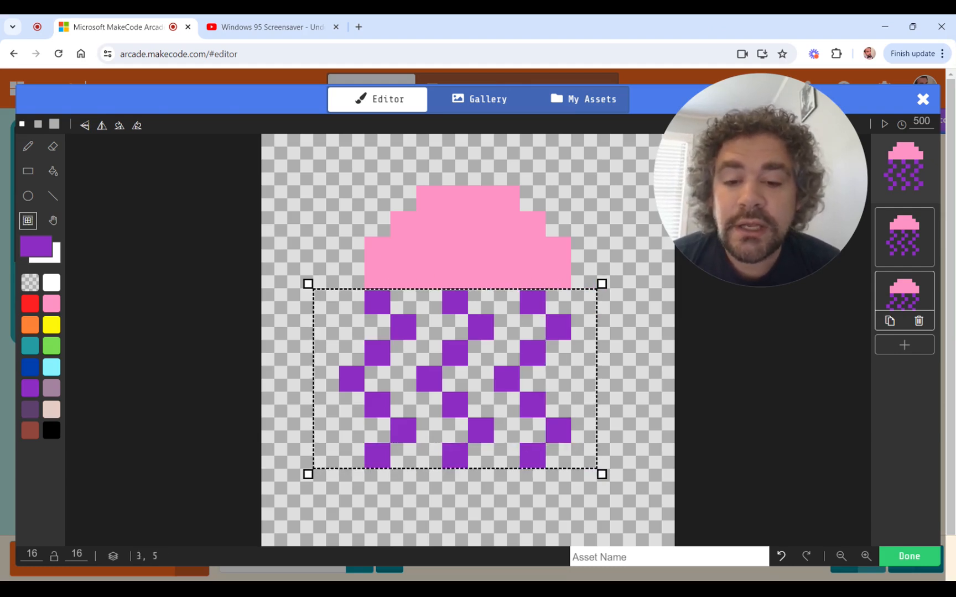
click(101, 127)
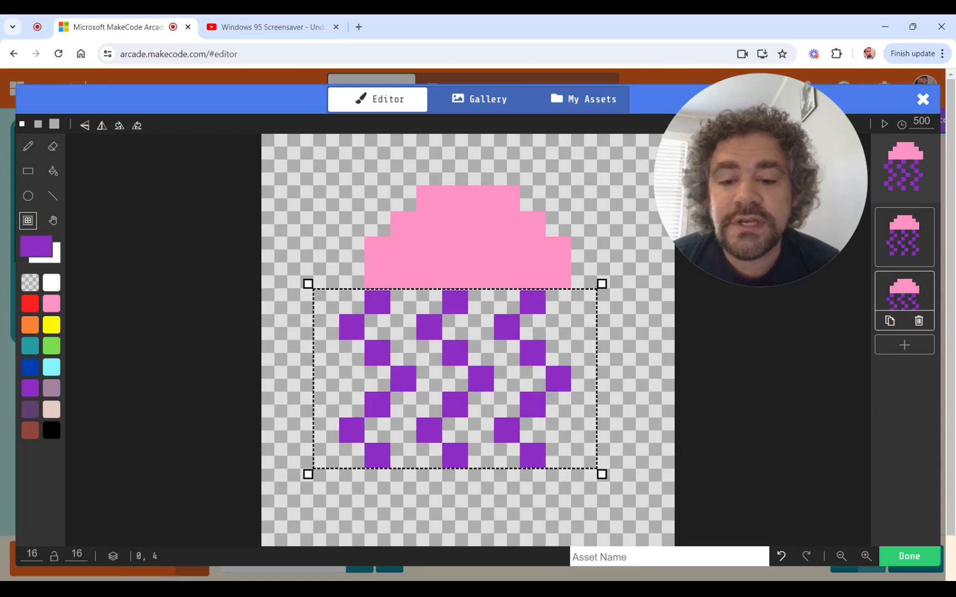
click(713, 379)
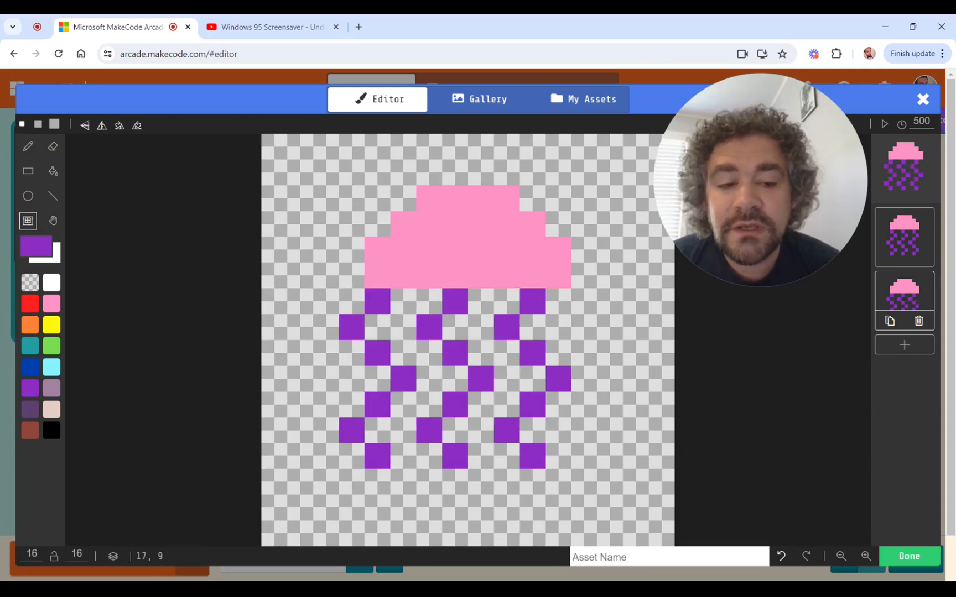
- Alternate between the two jellyfish frames to check the tentacle motion and save the animation to the block
click(895, 236)
click(907, 285)
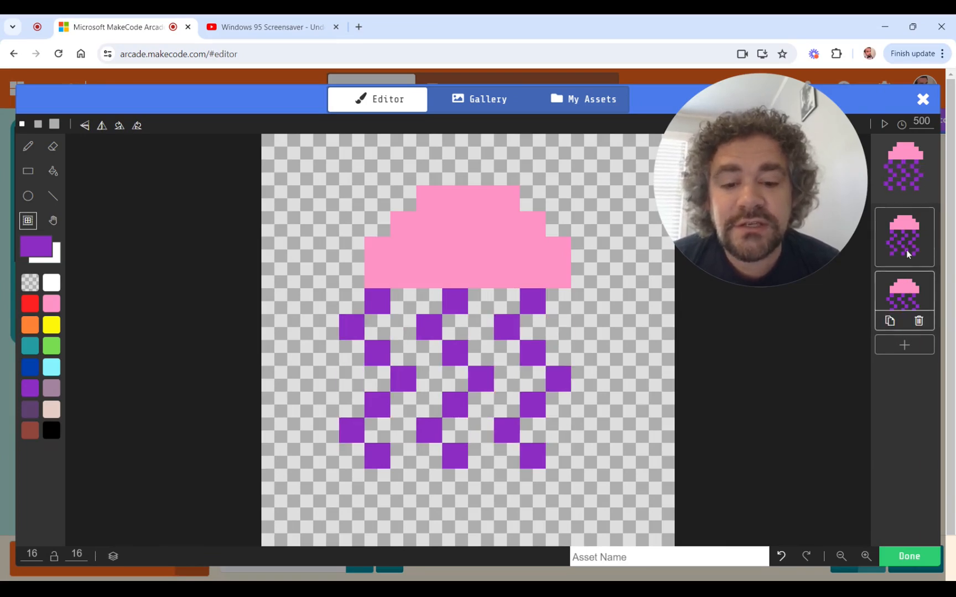
click(908, 246)
click(906, 289)
click(900, 243)
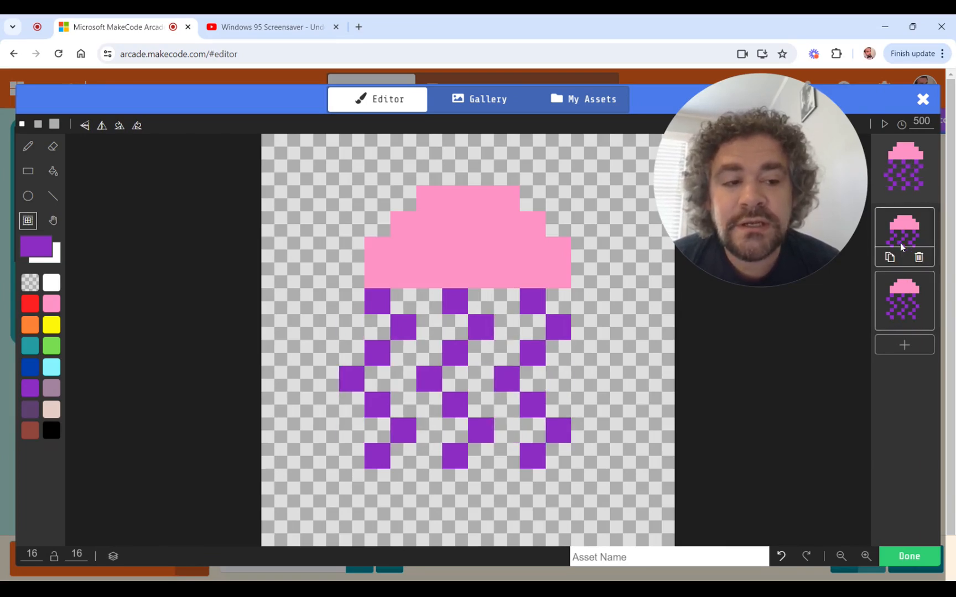
click(907, 290)
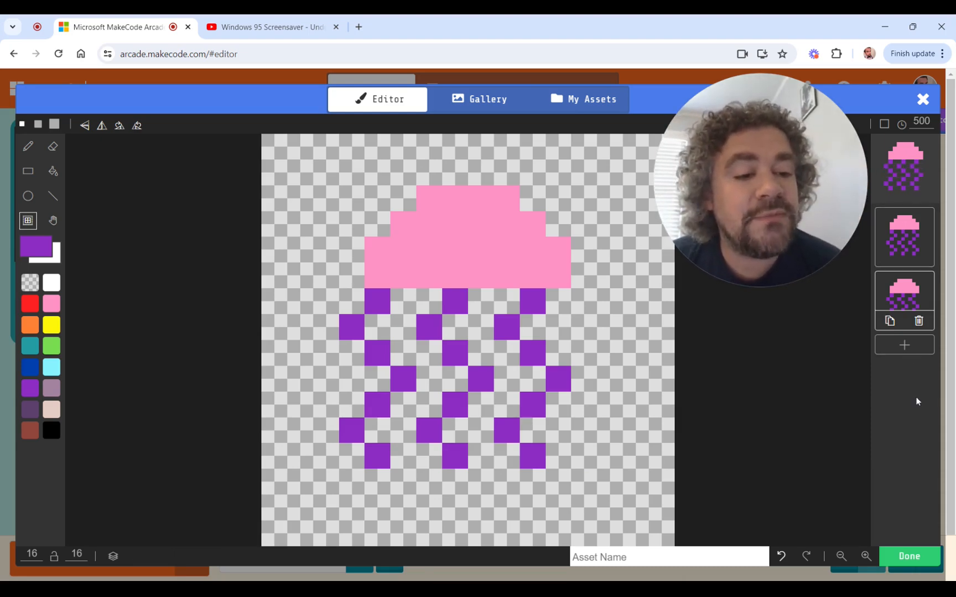
click(903, 561)
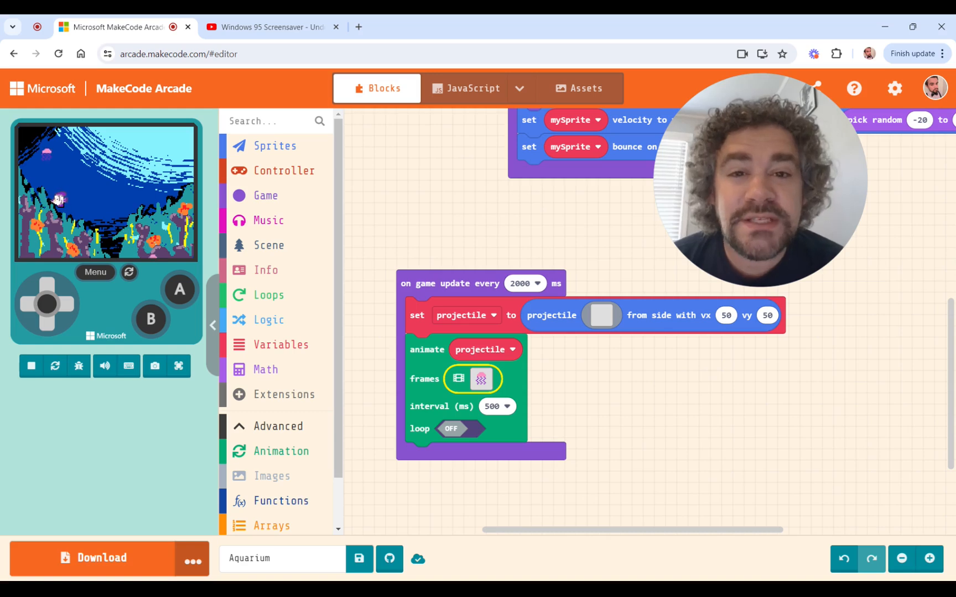
- Put a pick random 0 to 10 block in the projectile's vx and a duplicate of it in vy
click(273, 372)
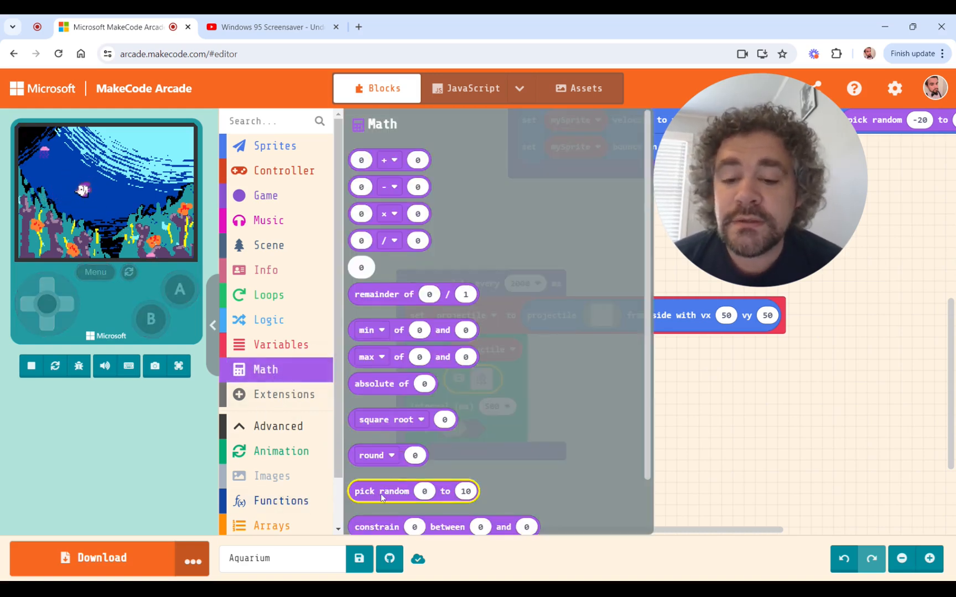
drag(381, 491, 749, 321)
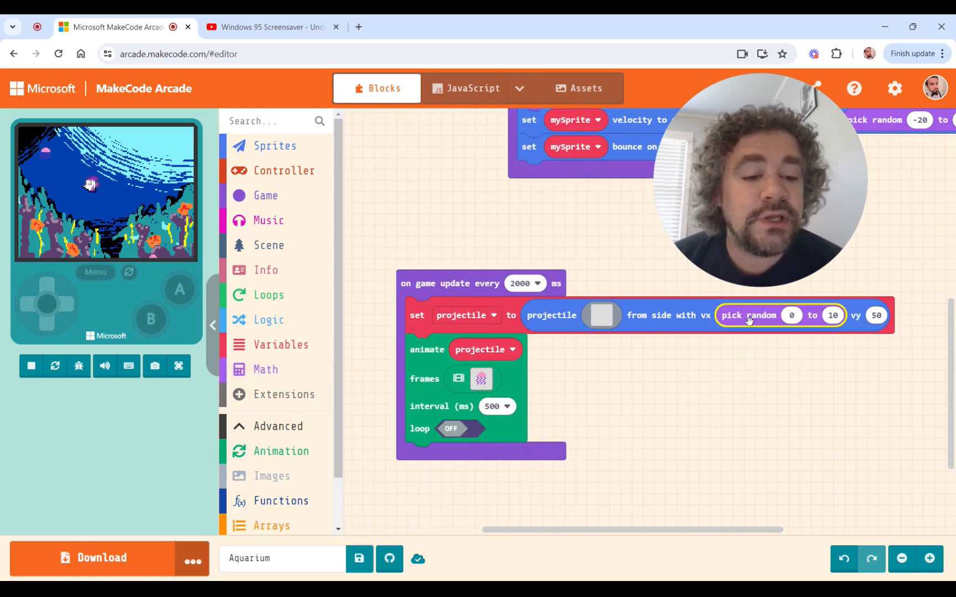
right_click(749, 320)
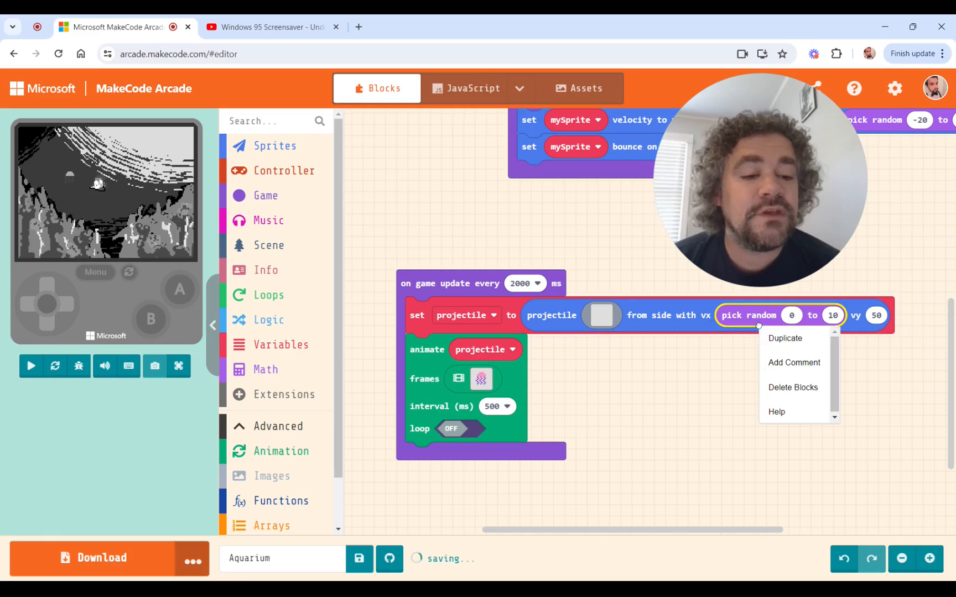
click(784, 338)
drag(776, 356, 896, 312)
- Set the minimum of both the vx and vy random ranges on the projectile to -10
scroll(872, 372, right, 4)
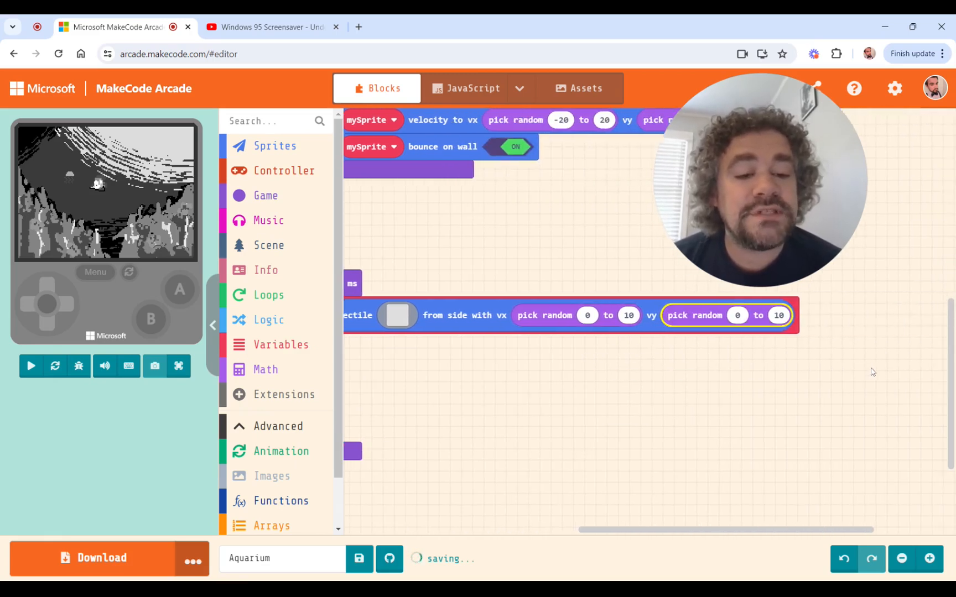
scroll(871, 371, up, 1)
click(589, 363)
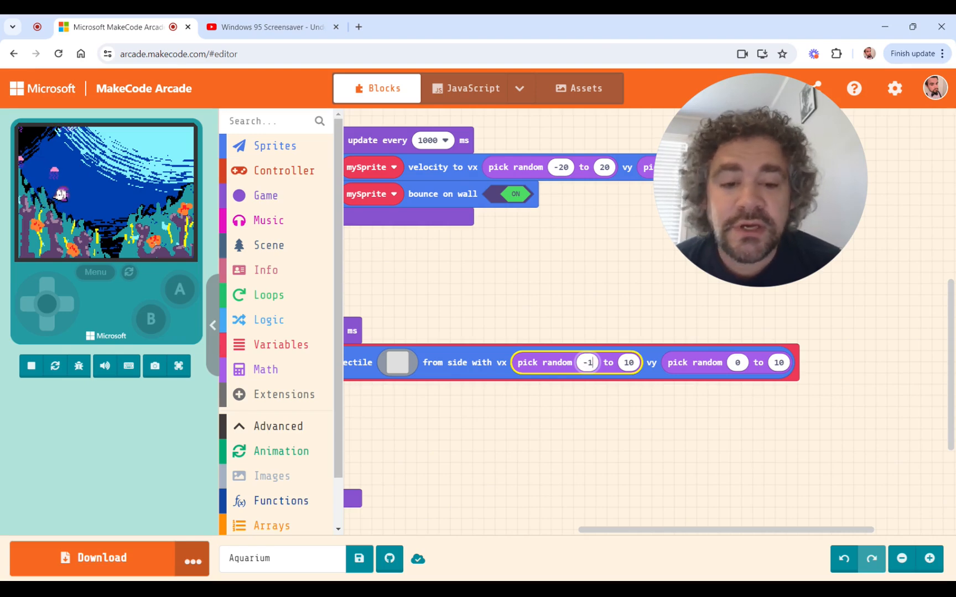
text(0)
click(741, 363)
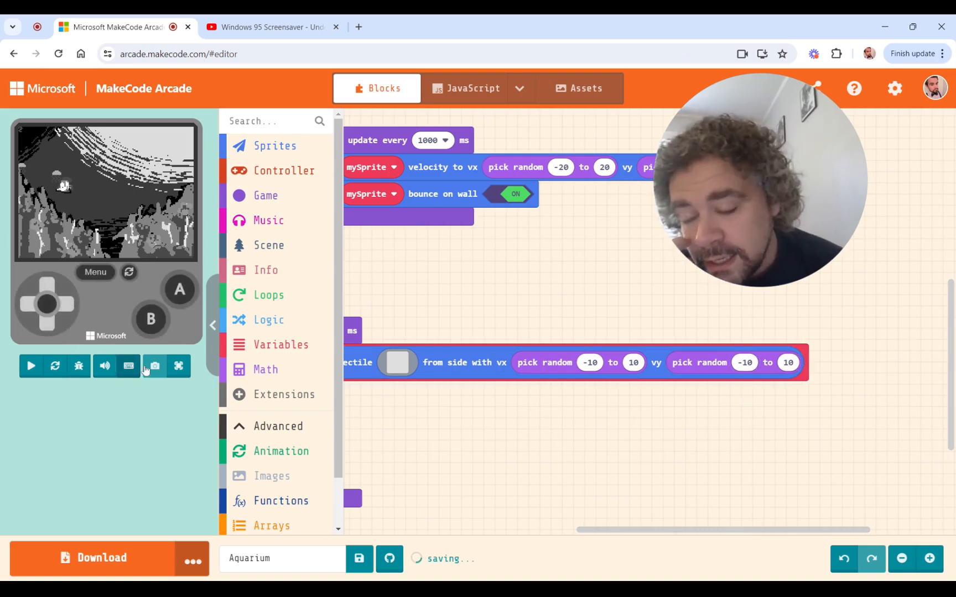
- Turn on looping for the jellyfish projectile's animation and preview the aquarium in the full-screen simulator
scroll(422, 331, left, 5)
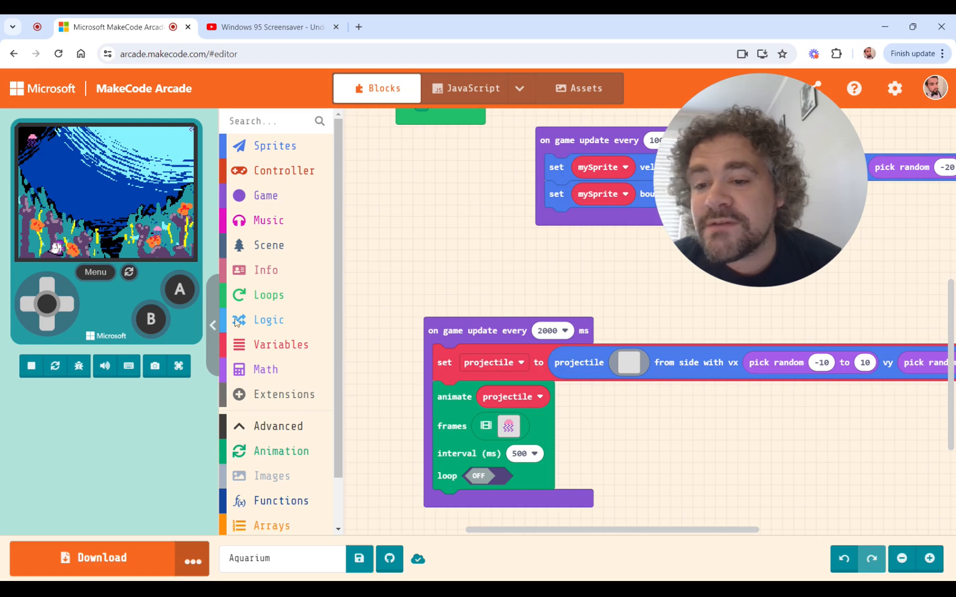
click(481, 476)
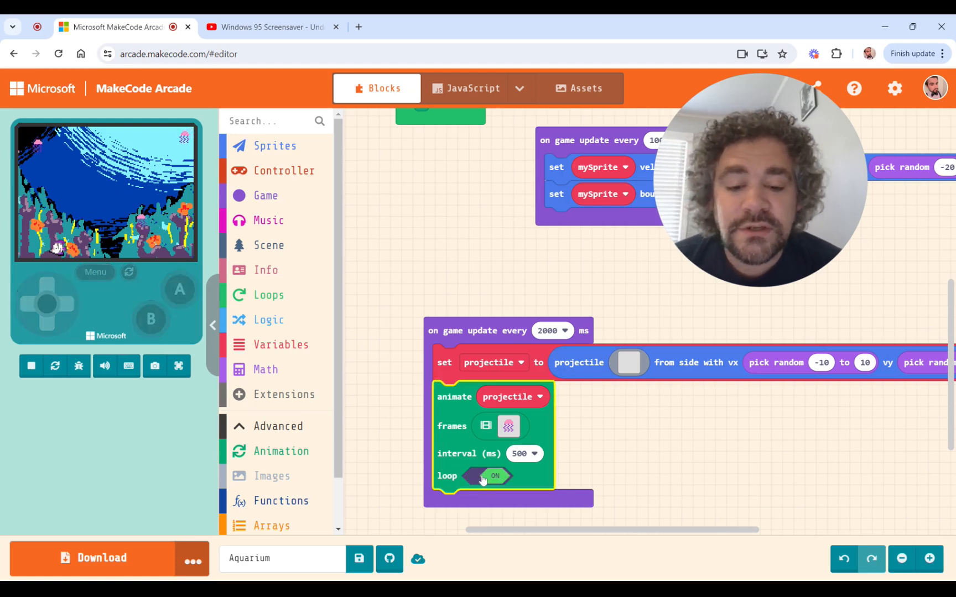
click(178, 366)
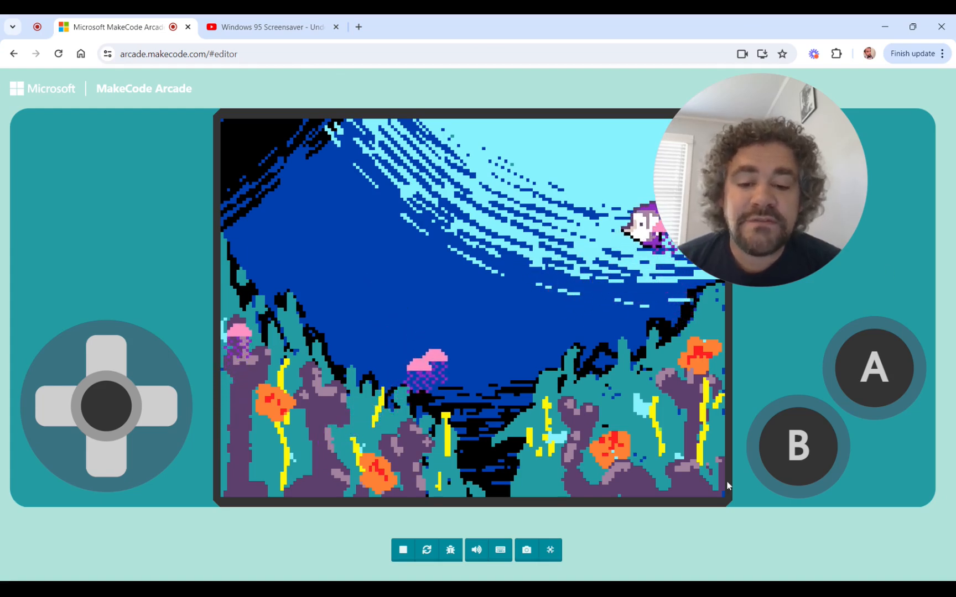
click(550, 550)
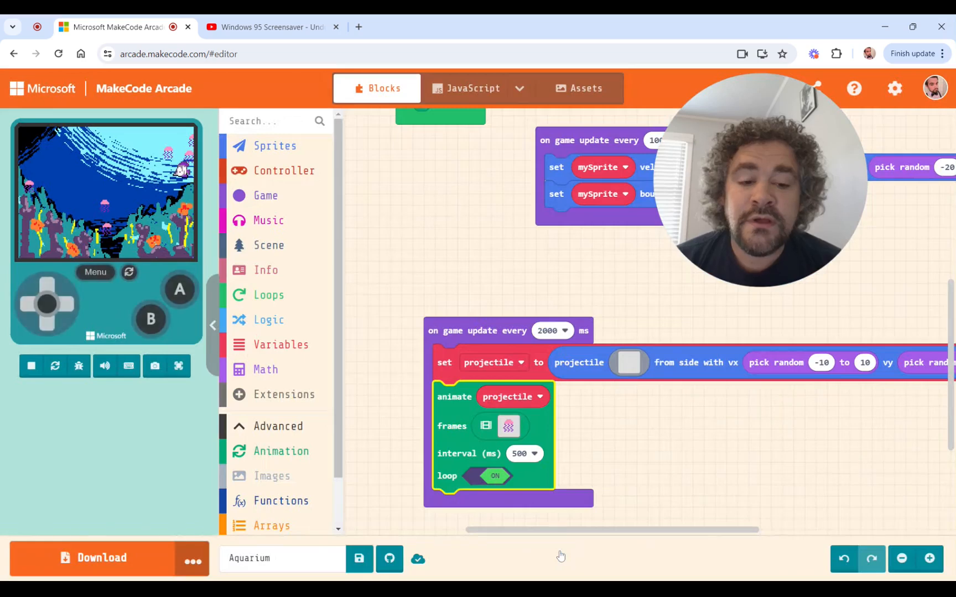
- Set the jellyfish spawning game update interval to 5 seconds and check the result in the full-screen simulator
click(553, 331)
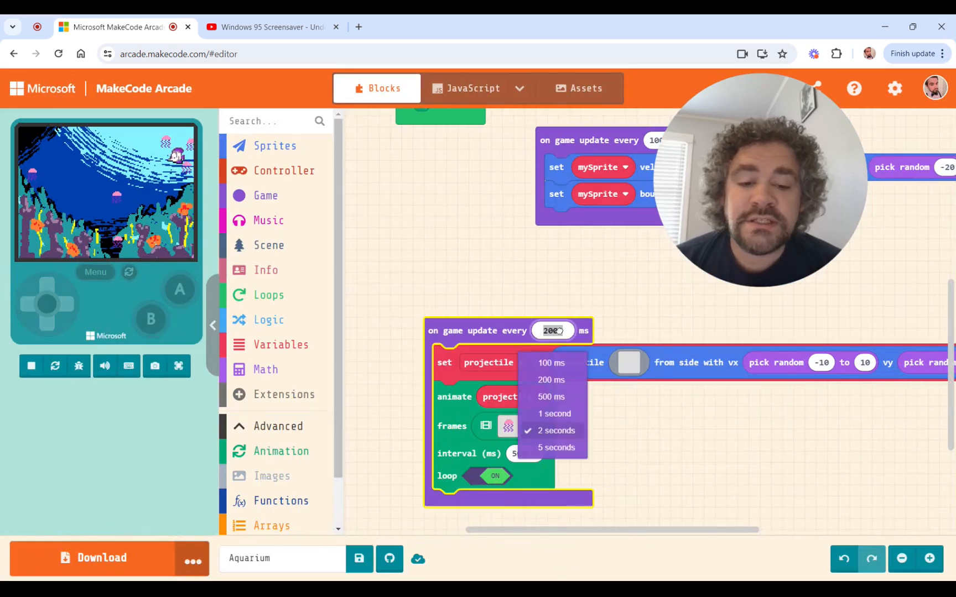
click(556, 448)
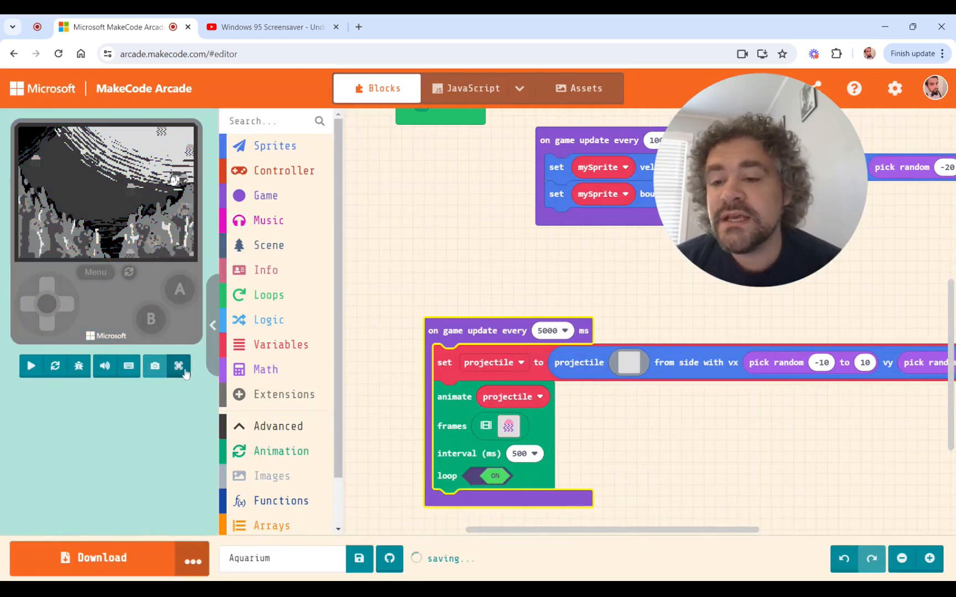
click(183, 369)
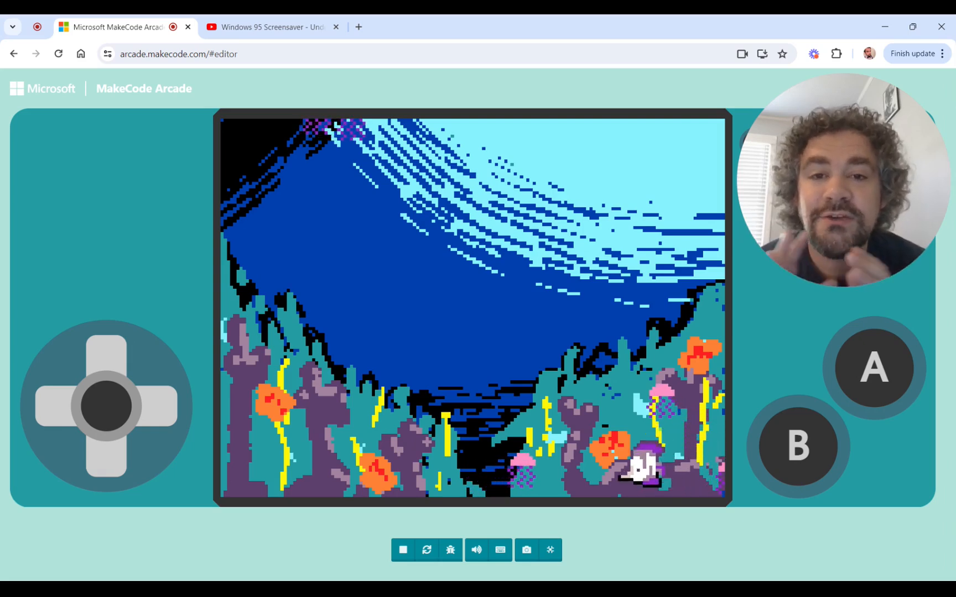
click(550, 550)
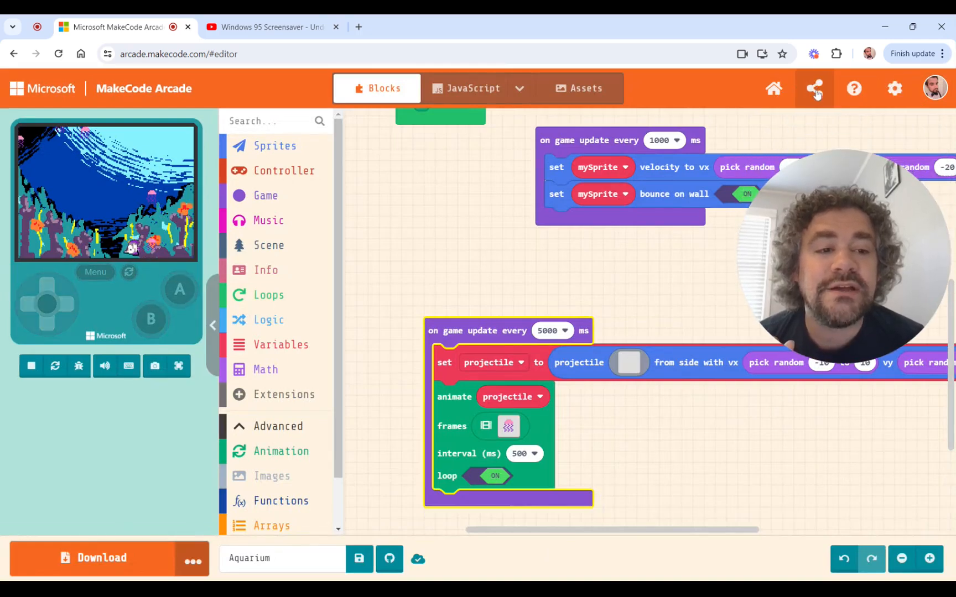
click(815, 90)
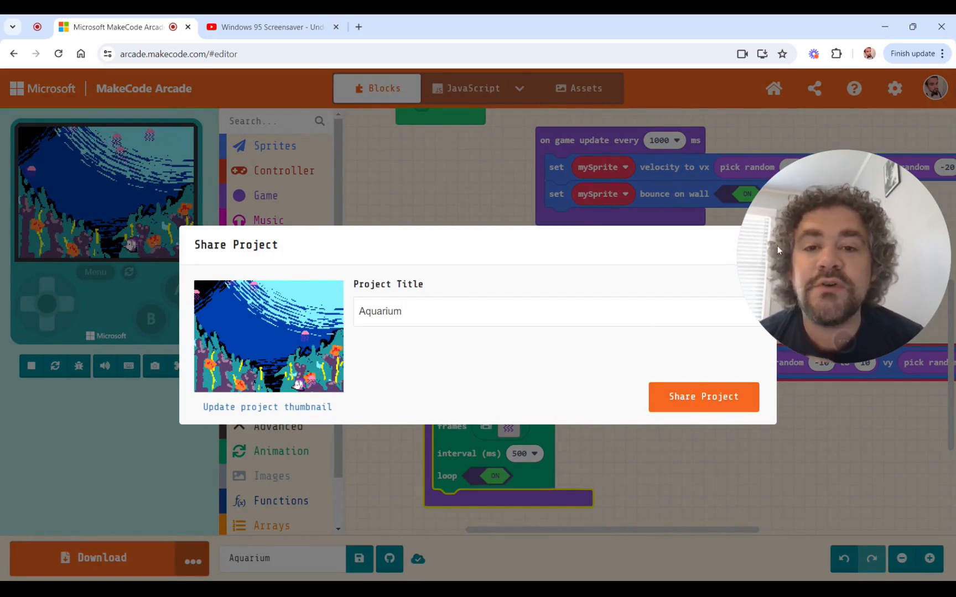
drag(841, 240, 879, 141)
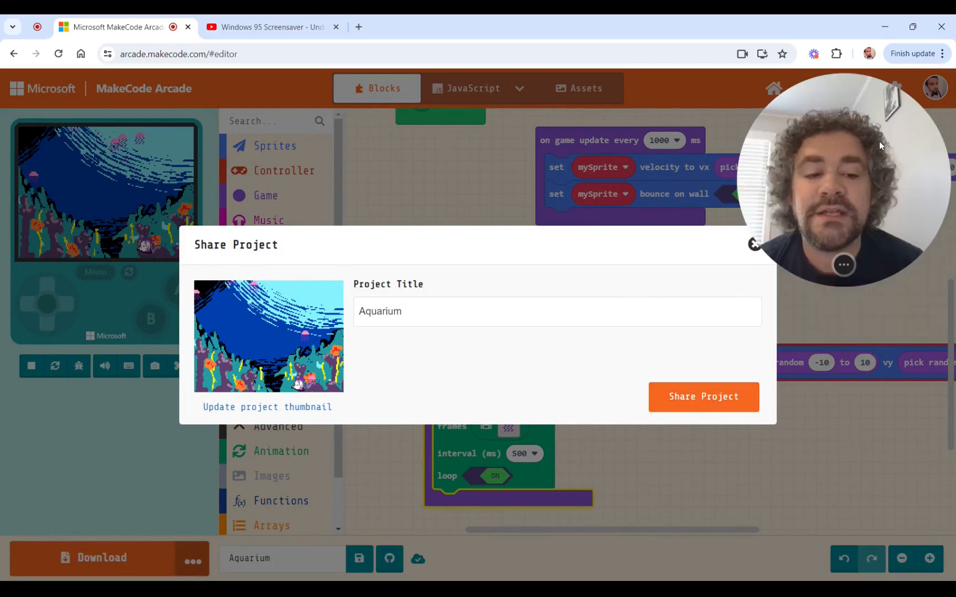
drag(836, 238, 842, 556)
click(755, 244)
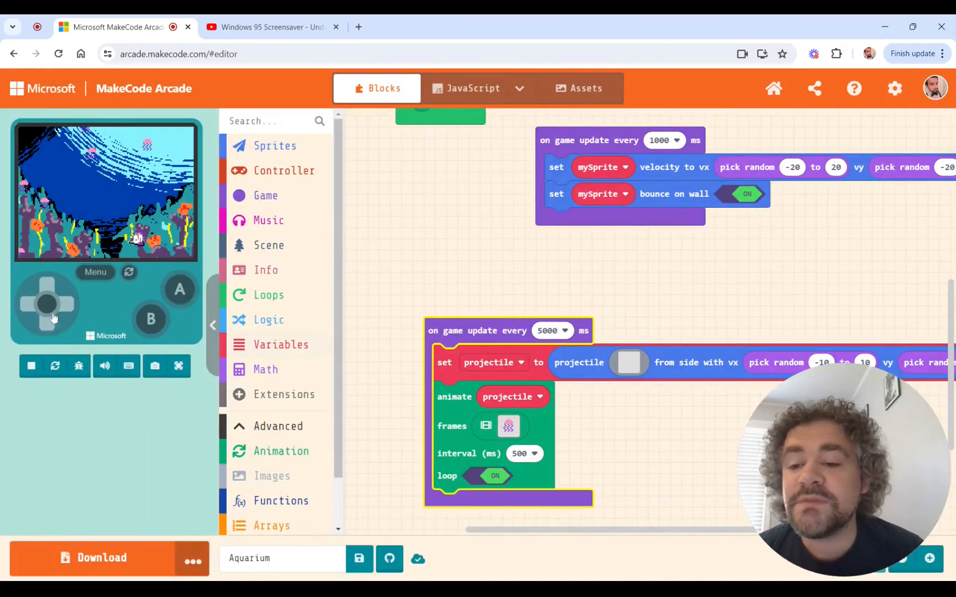
- Show the finished aquarium in the full-screen simulator
click(179, 368)
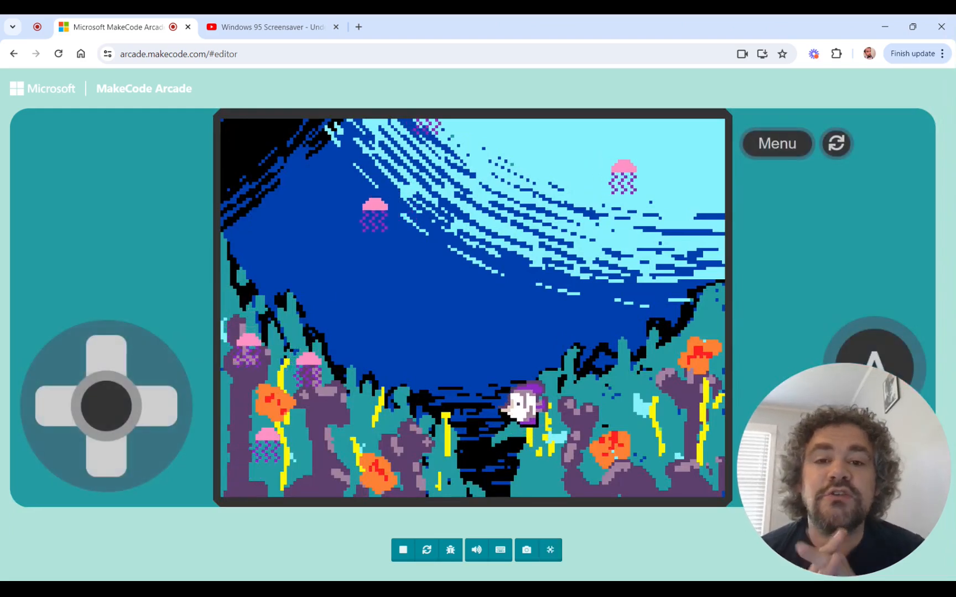